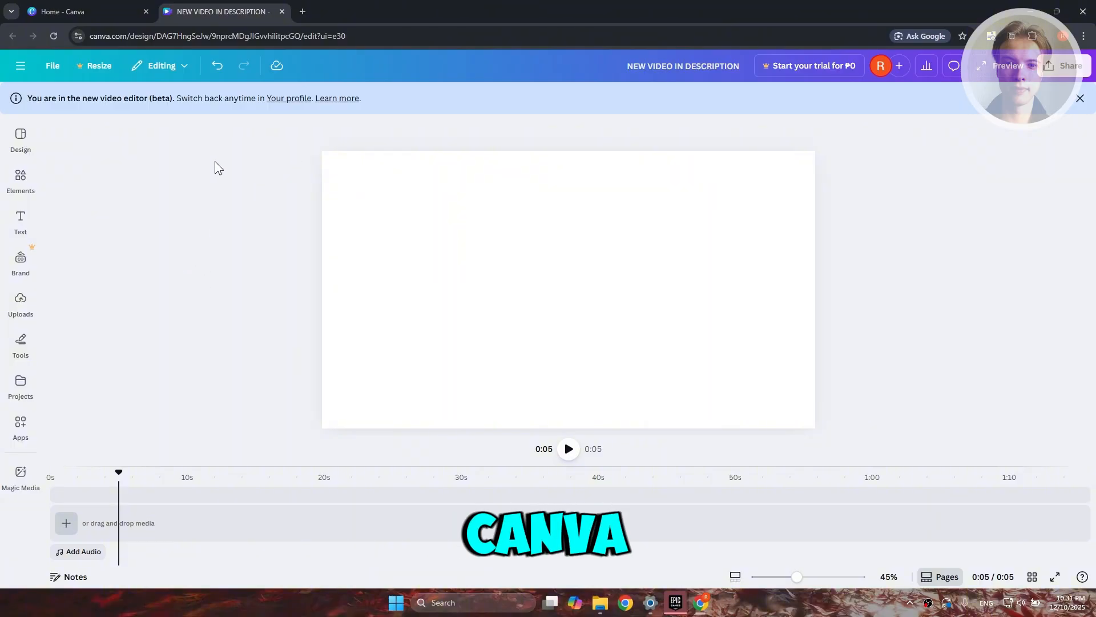
Add a subheading reading "NEW VIDEO IN DESCRIPTION" starting at 0:01 on the timeline.
{"action": "left_click", "coordinate": [1079, 99]}
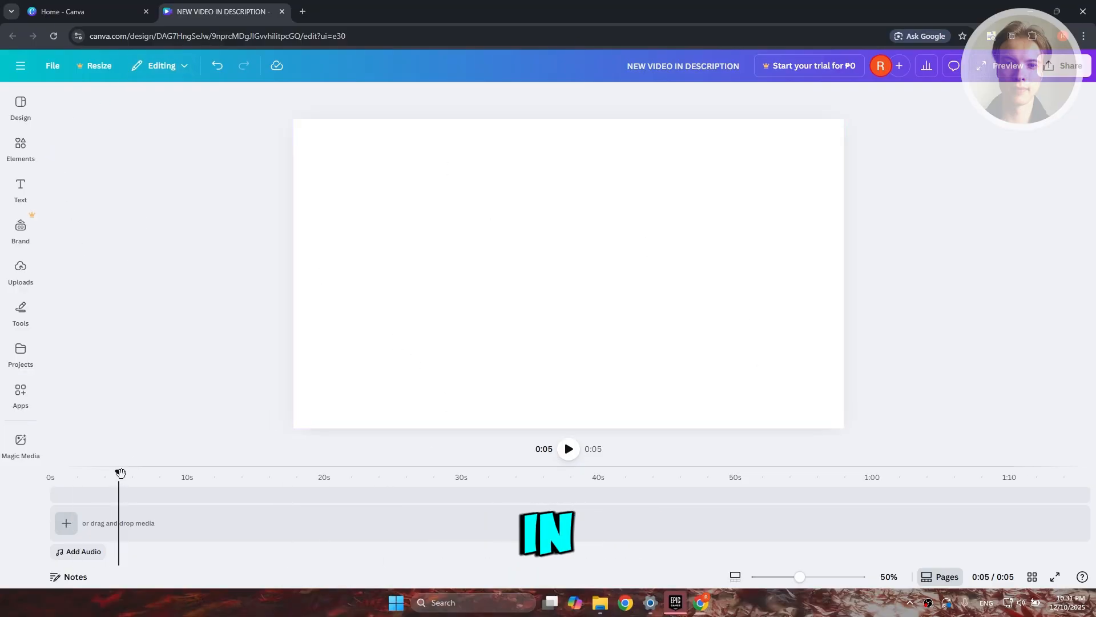
{"action": "left_click_drag", "start_coordinate": [120, 472], "coordinate": [73, 474]}
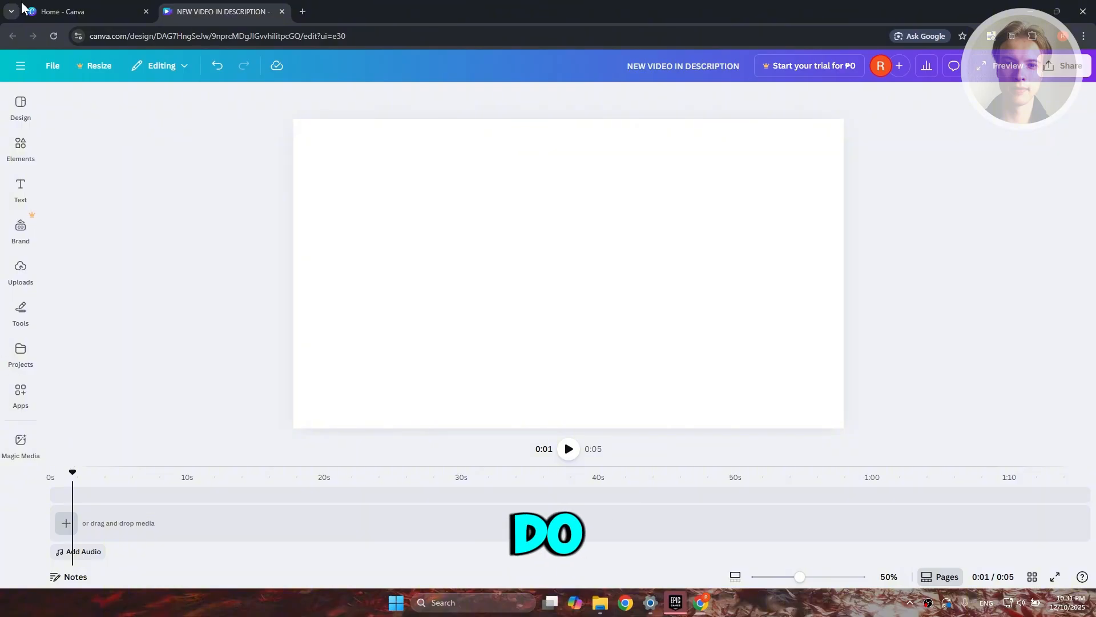
{"action": "left_click", "coordinate": [14, 141]}
{"action": "left_click", "coordinate": [20, 187]}
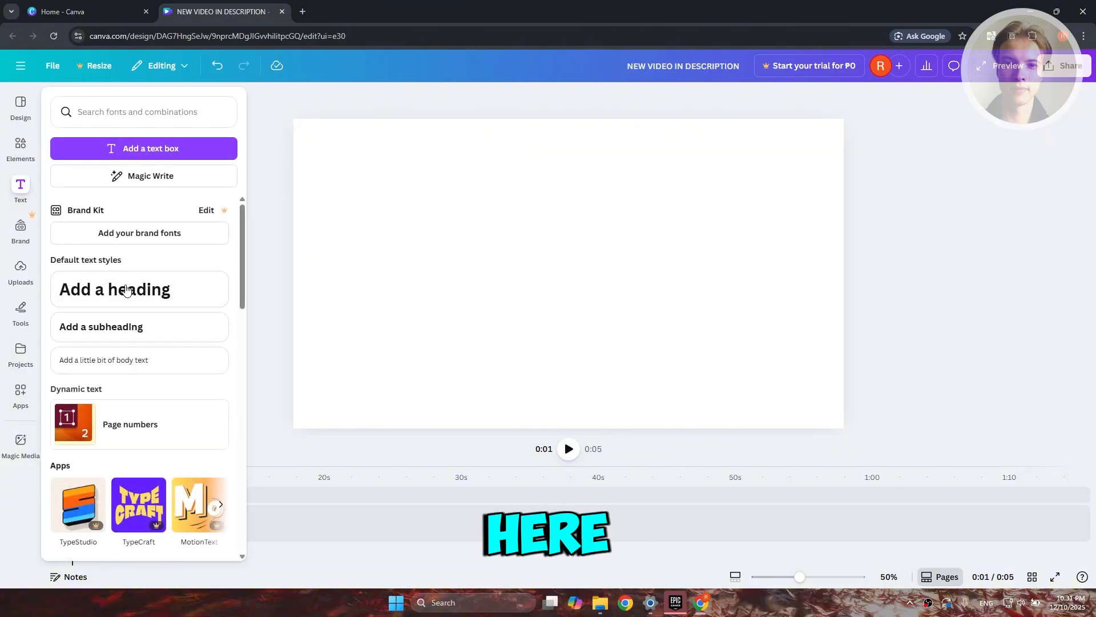
{"action": "left_click", "coordinate": [137, 326]}
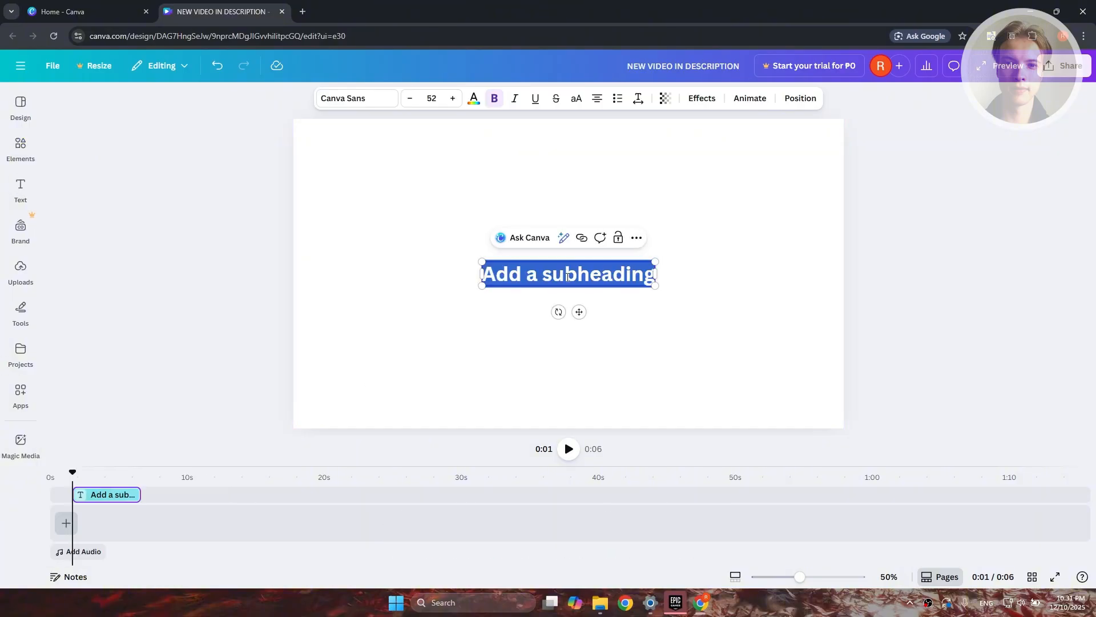
{"action": "type", "text": "NEW VI"}
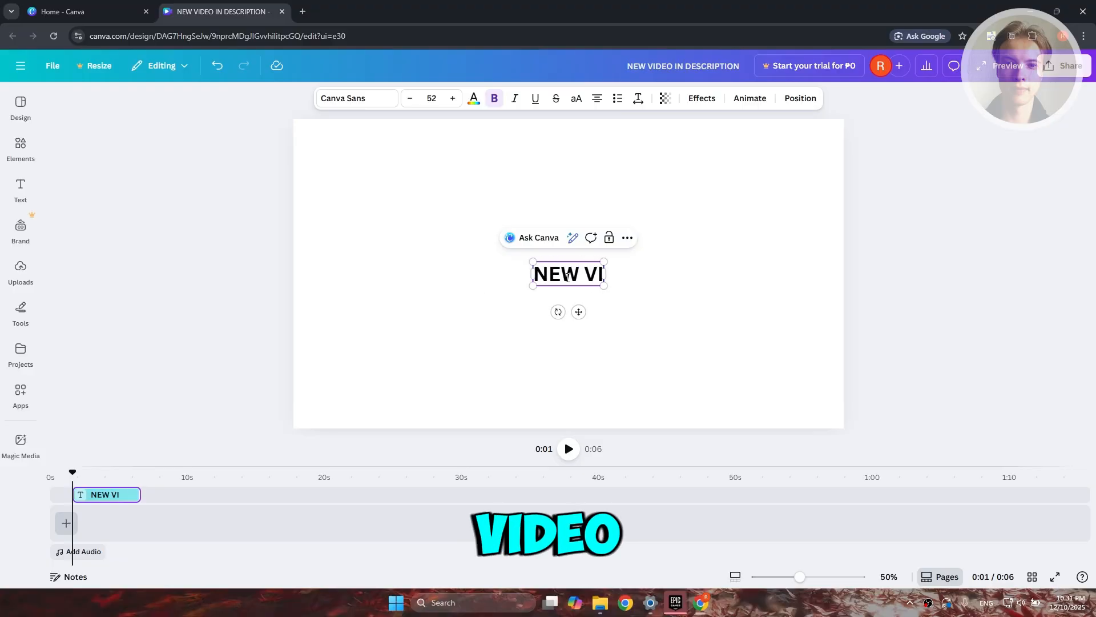
{"action": "type", "text": "DEO IN DES"}
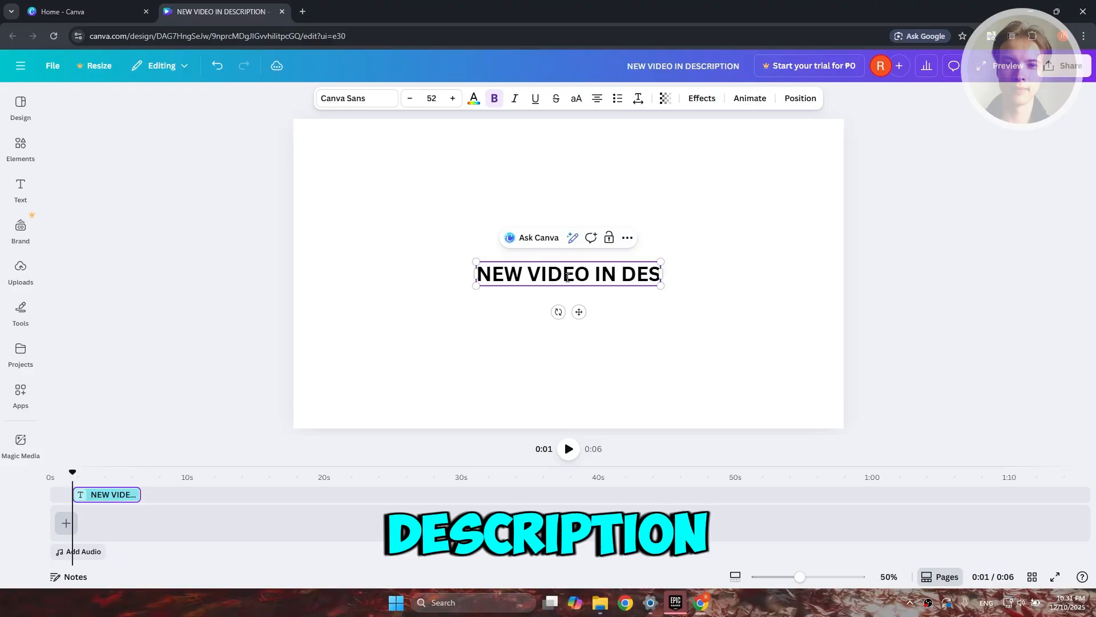
{"action": "type", "text": "CRIPTION"}
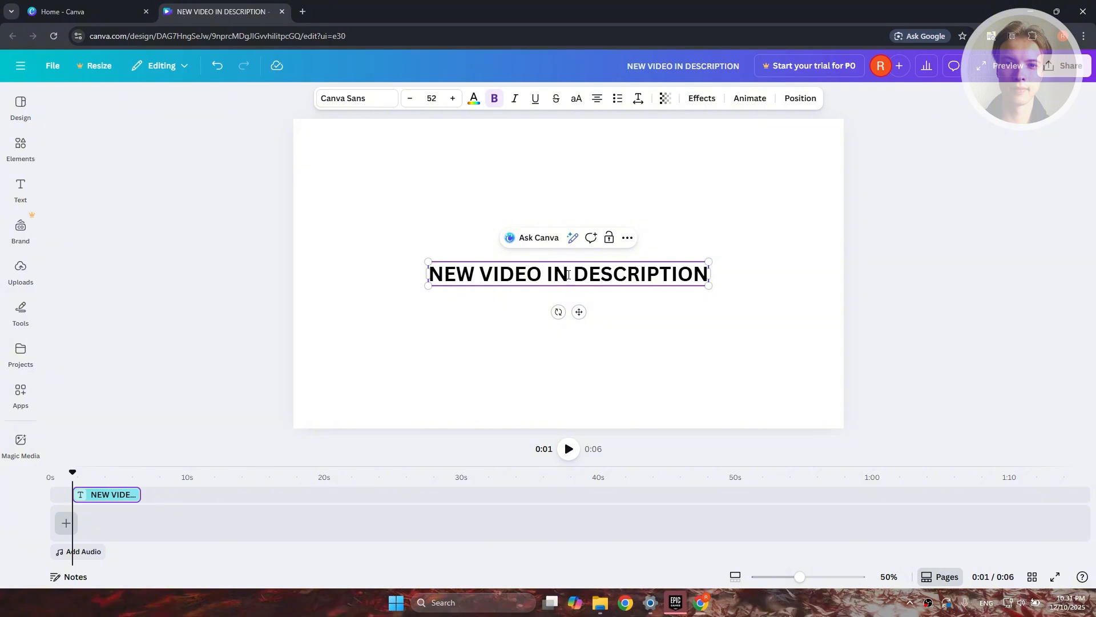
Place the recently used gold star directly after the end of the subheading text, at about the same height as the letters.
{"action": "left_click", "coordinate": [20, 146]}
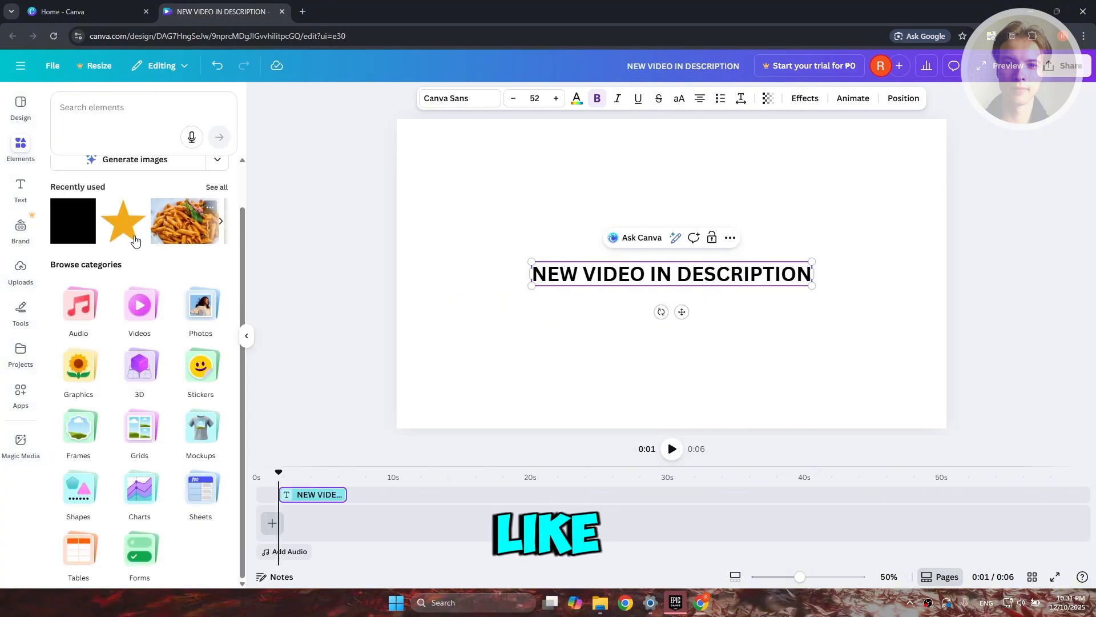
{"action": "left_click", "coordinate": [218, 189]}
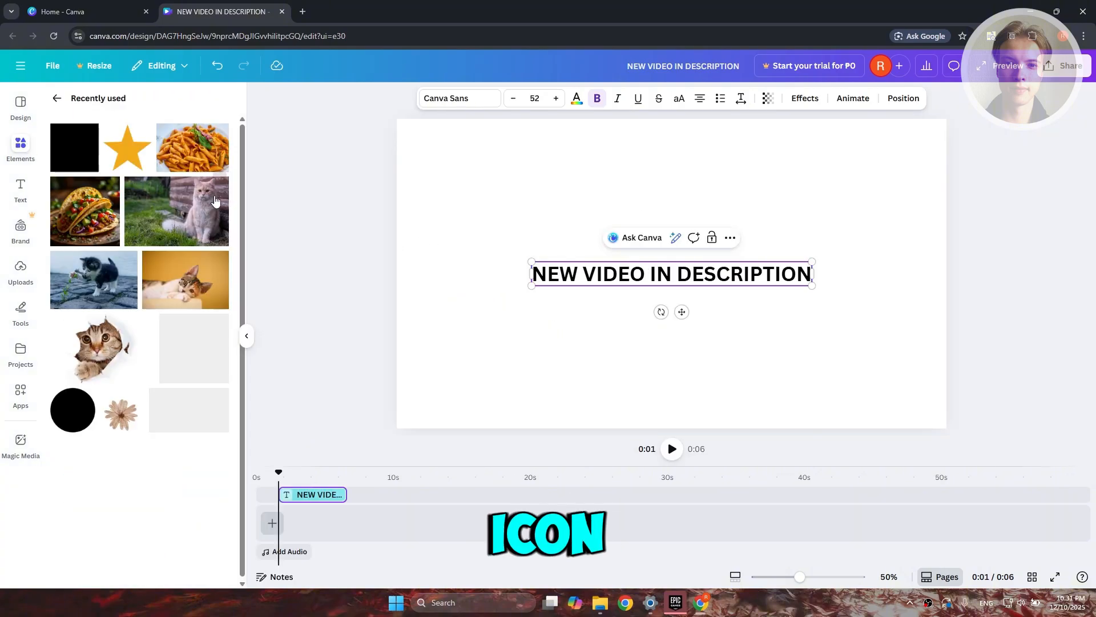
{"action": "left_click_drag", "start_coordinate": [127, 147], "coordinate": [823, 272]}
{"action": "left_click", "coordinate": [775, 340]}
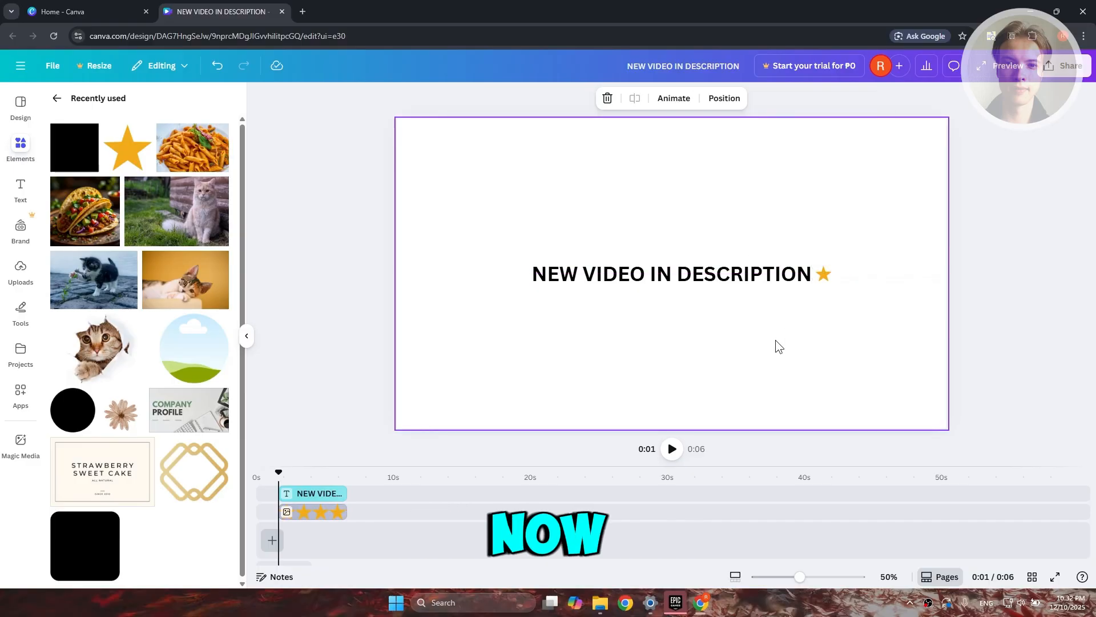
Move the text and star together toward the page's lower left and group them.
{"action": "left_click_drag", "start_coordinate": [587, 340], "coordinate": [839, 213]}
{"action": "left_click_drag", "start_coordinate": [725, 271], "coordinate": [617, 325]}
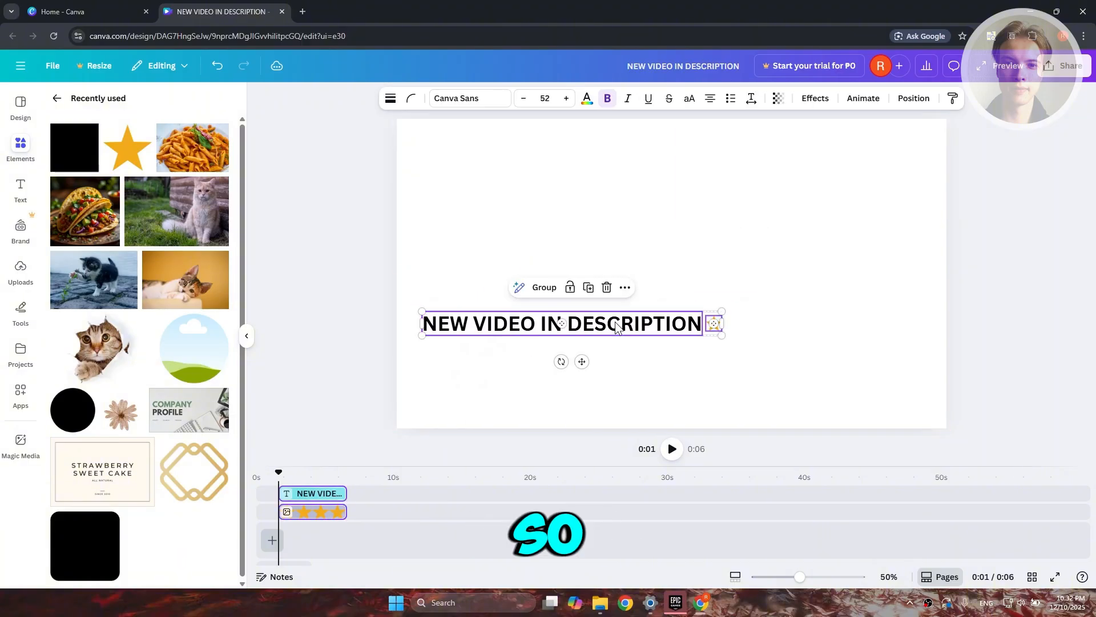
{"action": "left_click", "coordinate": [540, 288]}
{"action": "left_click", "coordinate": [756, 377]}
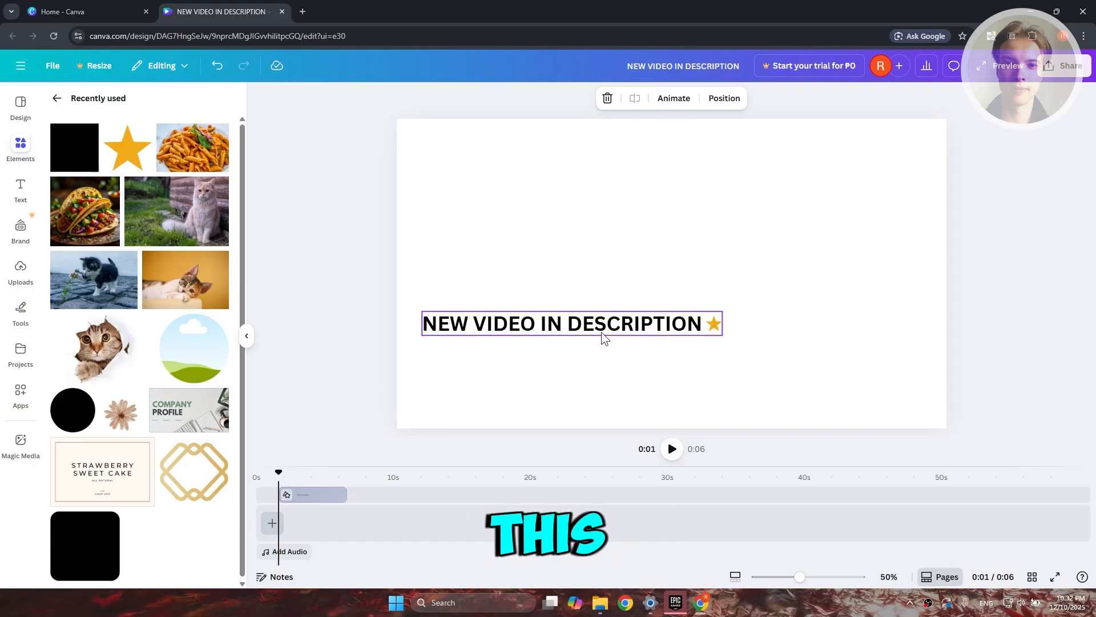
Duplicate the text-and-star group, butt the copy against the end of the first, and group both together.
{"action": "left_click", "coordinate": [534, 324]}
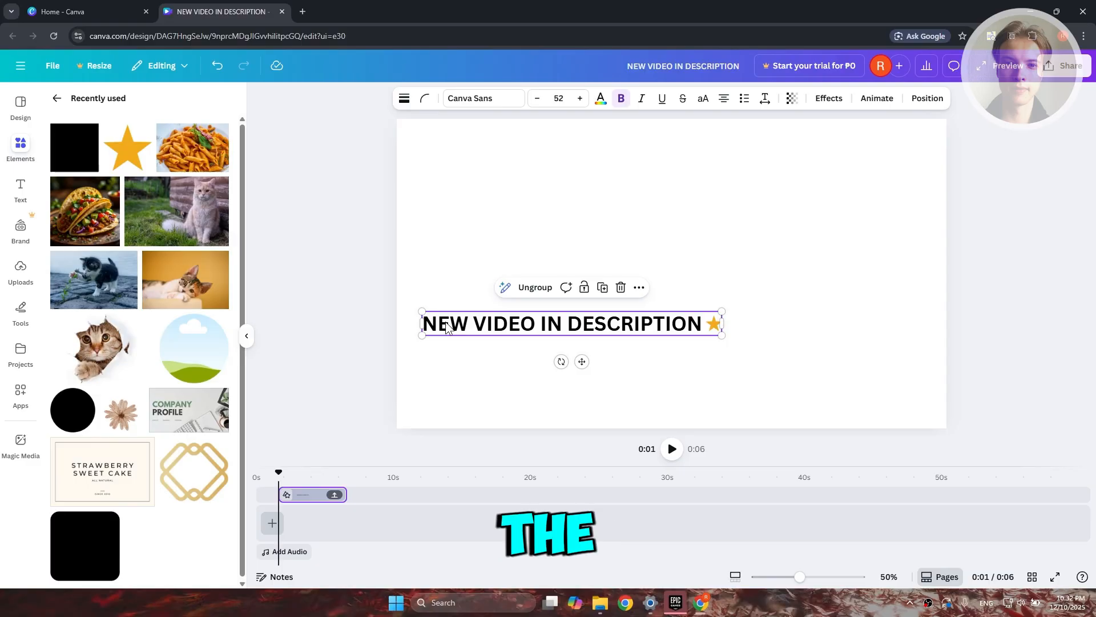
{"action": "left_click_drag", "start_coordinate": [446, 326], "coordinate": [748, 318]}
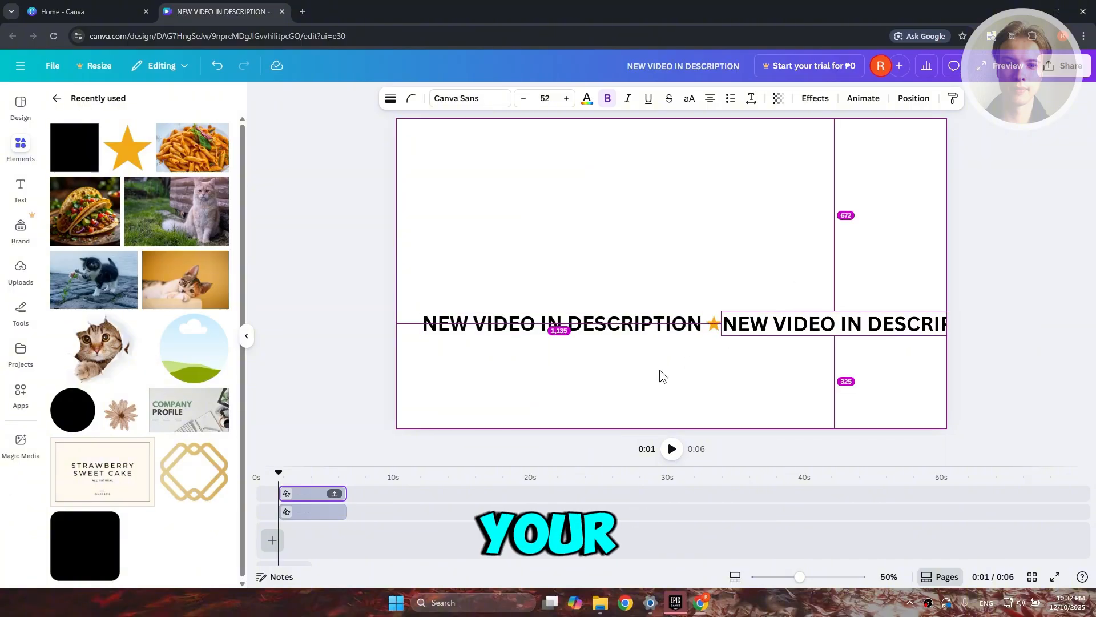
{"action": "left_click", "coordinate": [610, 383]}
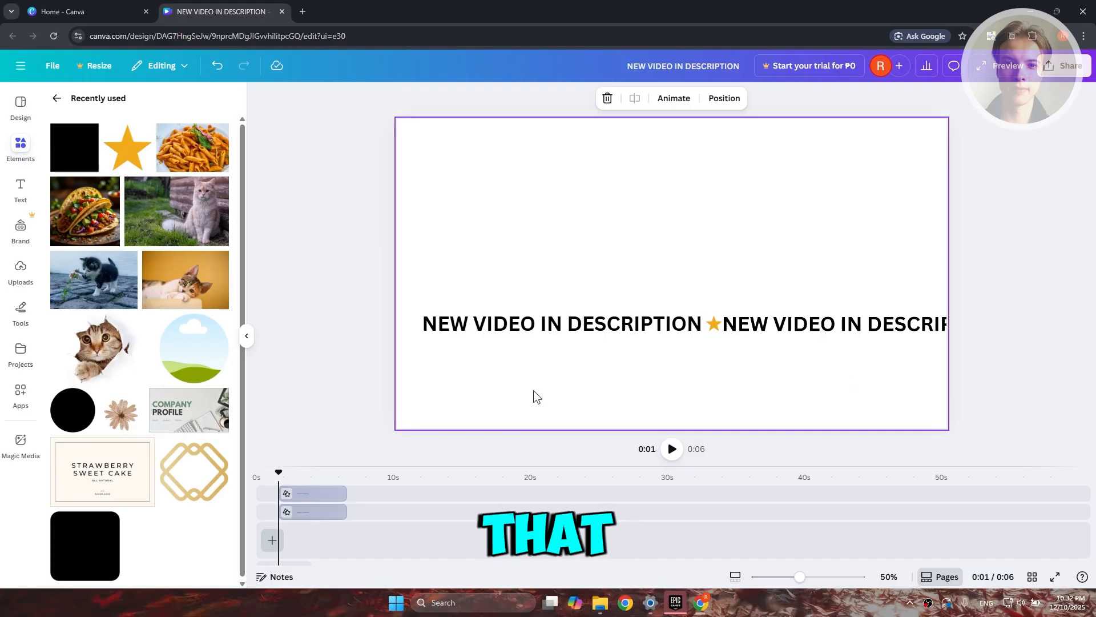
{"action": "left_click_drag", "start_coordinate": [556, 408], "coordinate": [831, 306]}
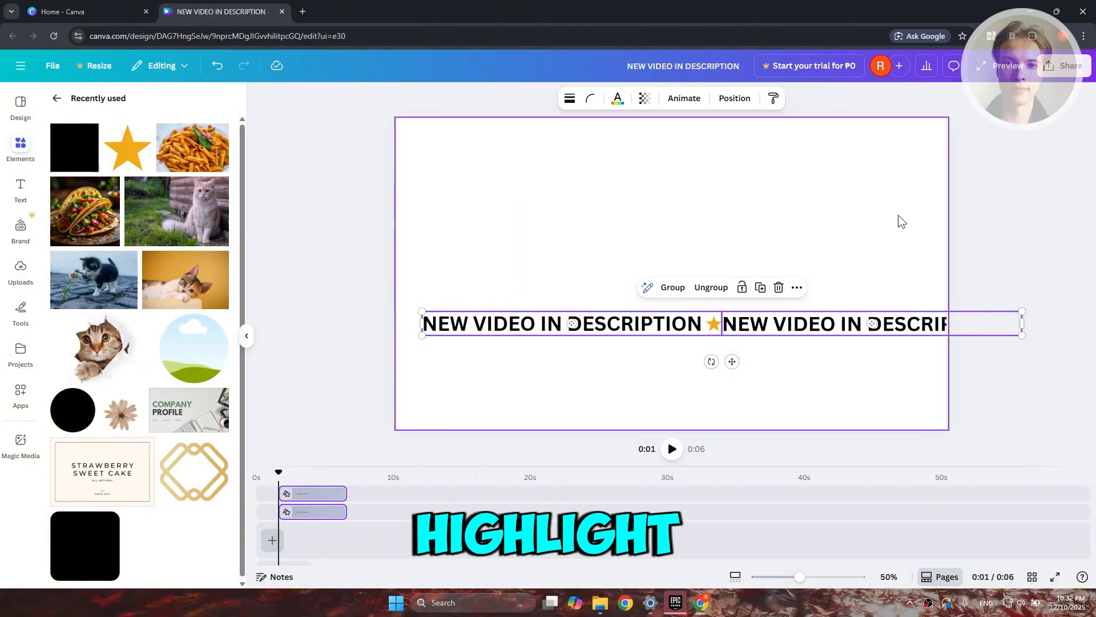
{"action": "left_click", "coordinate": [672, 287]}
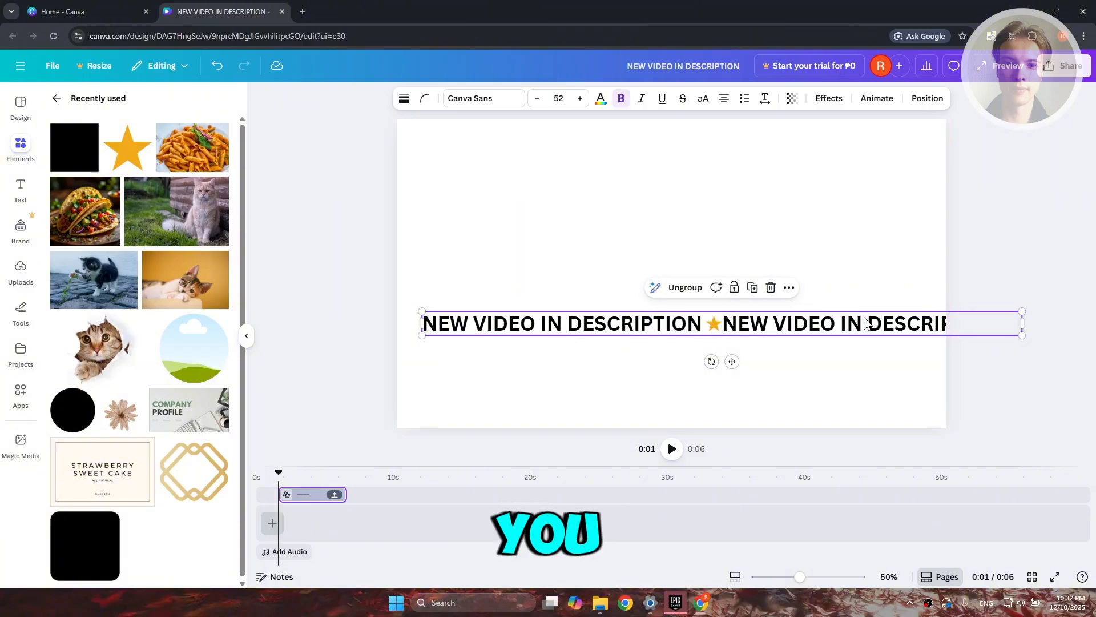
Shift the doubled group past the page's left edge, append a duplicate directly after it, and group everything into one long line.
{"action": "left_click_drag", "start_coordinate": [870, 324], "coordinate": [506, 366]}
{"action": "left_click_drag", "start_coordinate": [644, 379], "coordinate": [386, 307]}
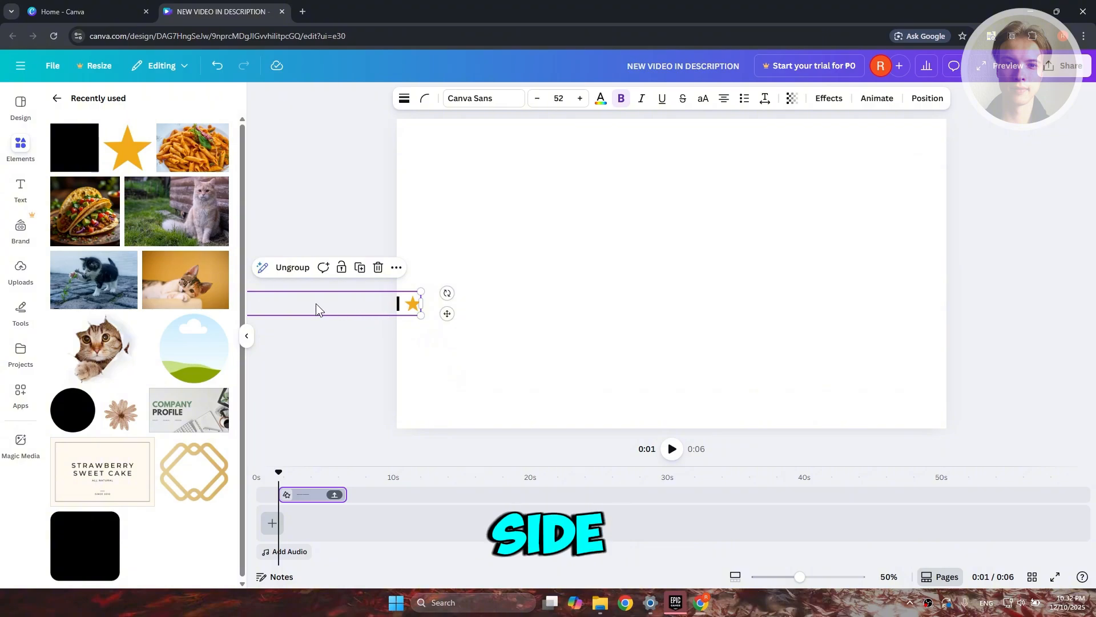
{"action": "left_click_drag", "start_coordinate": [313, 303], "coordinate": [887, 299]}
{"action": "left_click_drag", "start_coordinate": [519, 367], "coordinate": [397, 256]}
{"action": "left_click", "coordinate": [365, 267]}
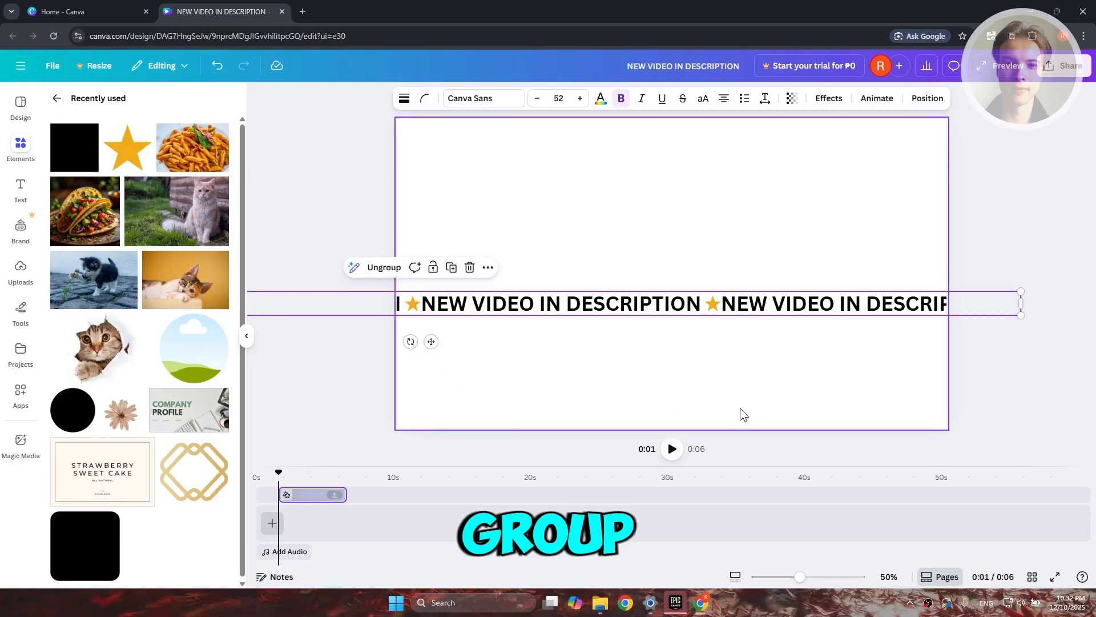
Move the long text line near the page's bottom so its last star ends at the right page edge.
{"action": "left_click_drag", "start_coordinate": [919, 308], "coordinate": [715, 337]}
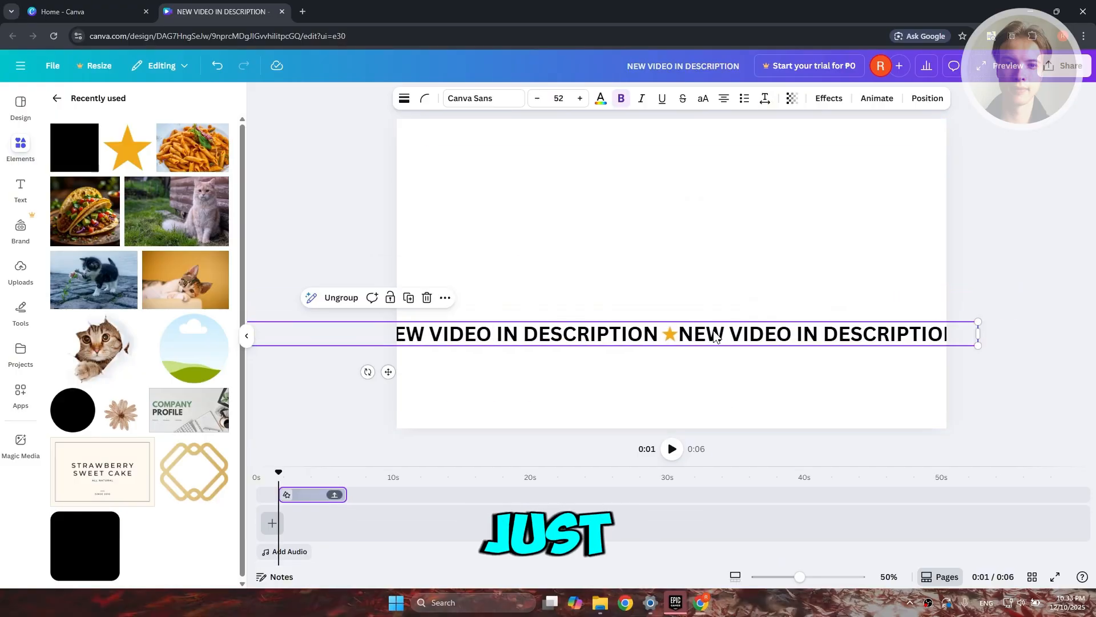
{"action": "mouse_move", "coordinate": [561, 329]}
{"action": "left_mouse_down"}
{"action": "mouse_move", "coordinate": [693, 335]}
{"action": "mouse_move", "coordinate": [563, 335]}
{"action": "left_mouse_up"}
{"action": "left_click_drag", "start_coordinate": [900, 328], "coordinate": [826, 377]}
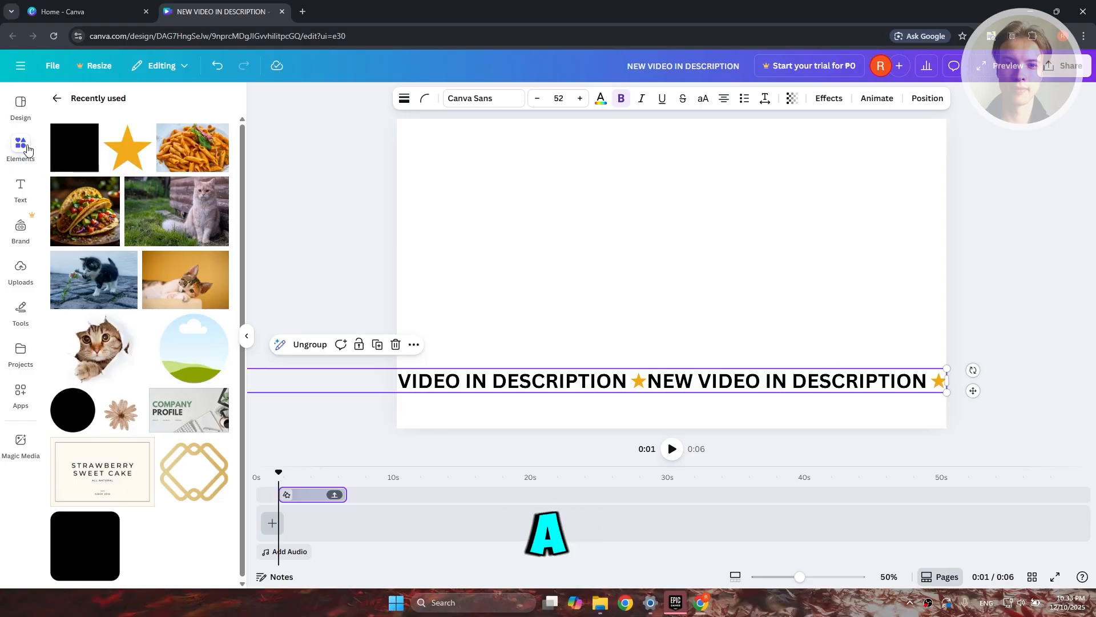
Add a square shape and fill it with the pale green-to-blue default gradient.
{"action": "left_click", "coordinate": [61, 101]}
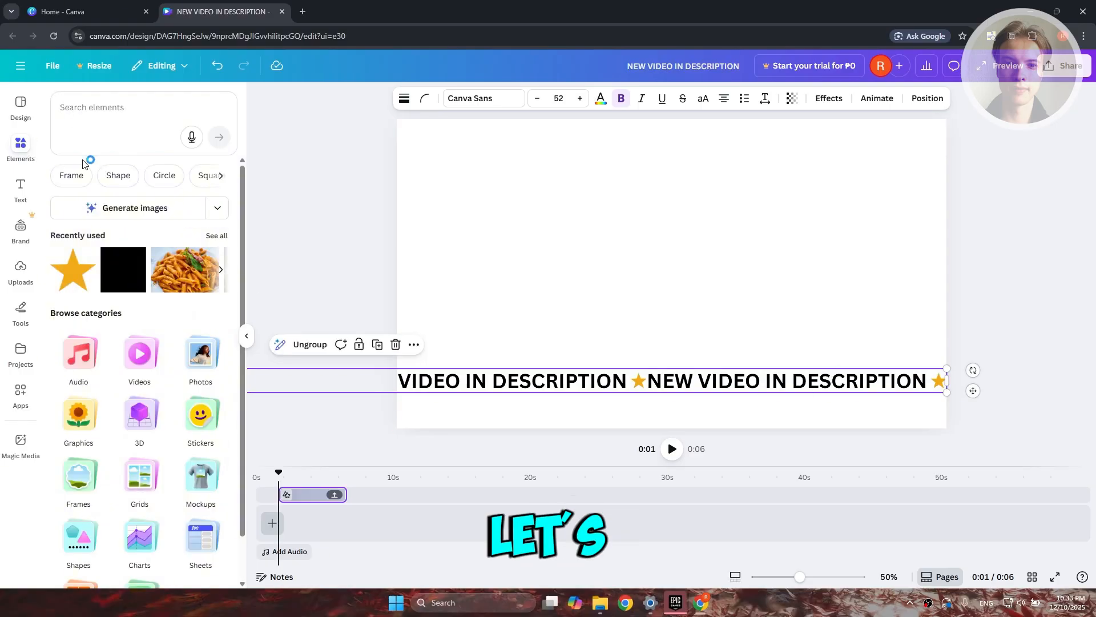
{"action": "left_click", "coordinate": [120, 287]}
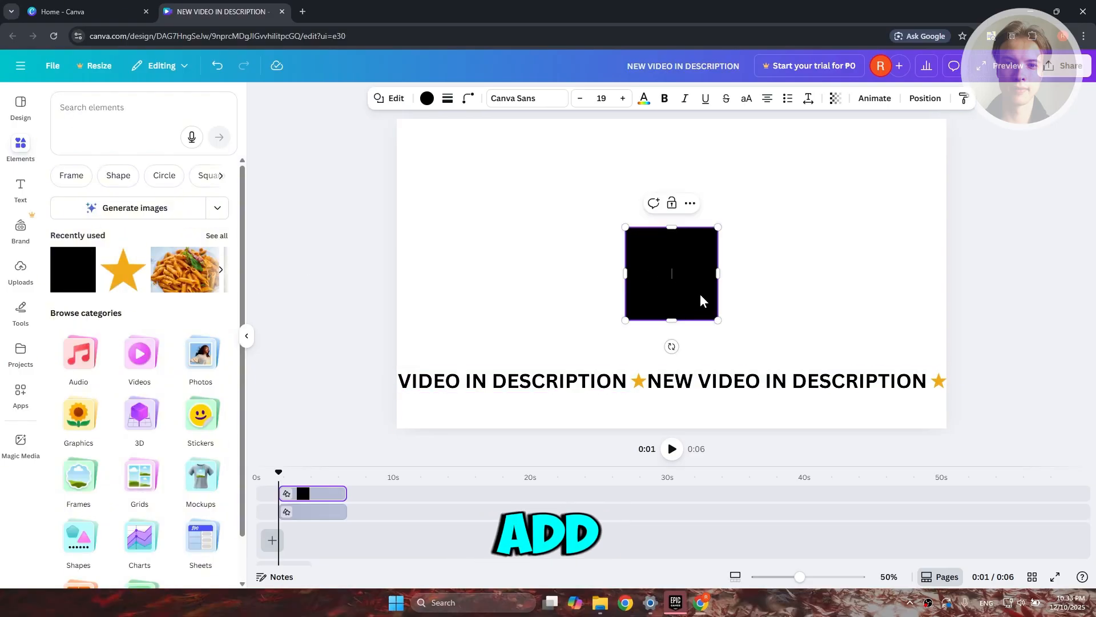
{"action": "left_click", "coordinate": [426, 98]}
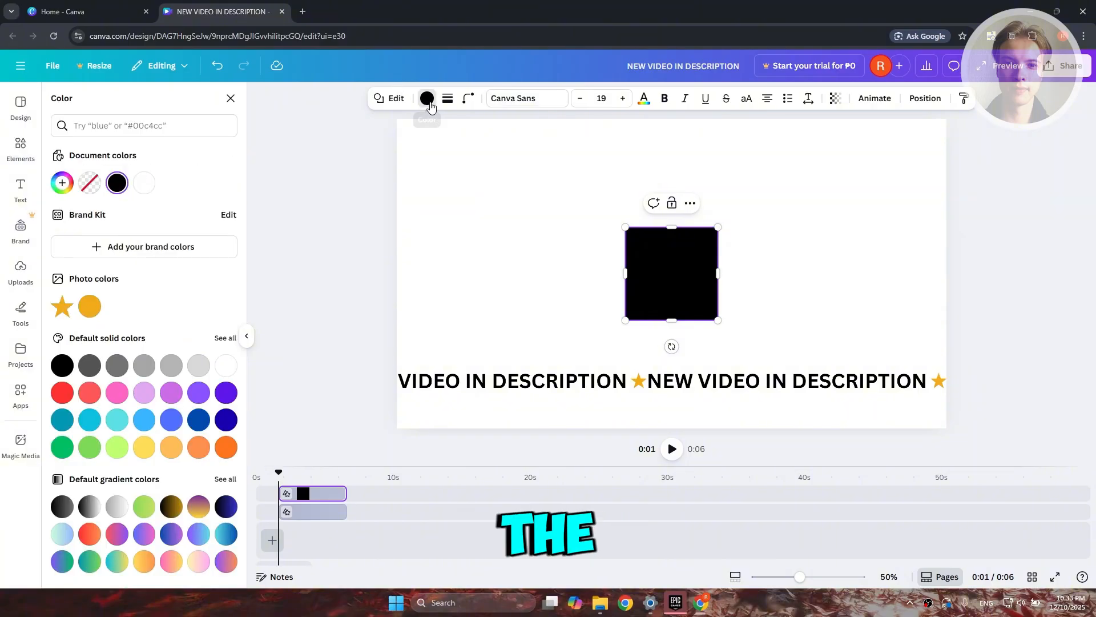
{"action": "left_click", "coordinate": [198, 367]}
{"action": "left_click", "coordinate": [62, 534]}
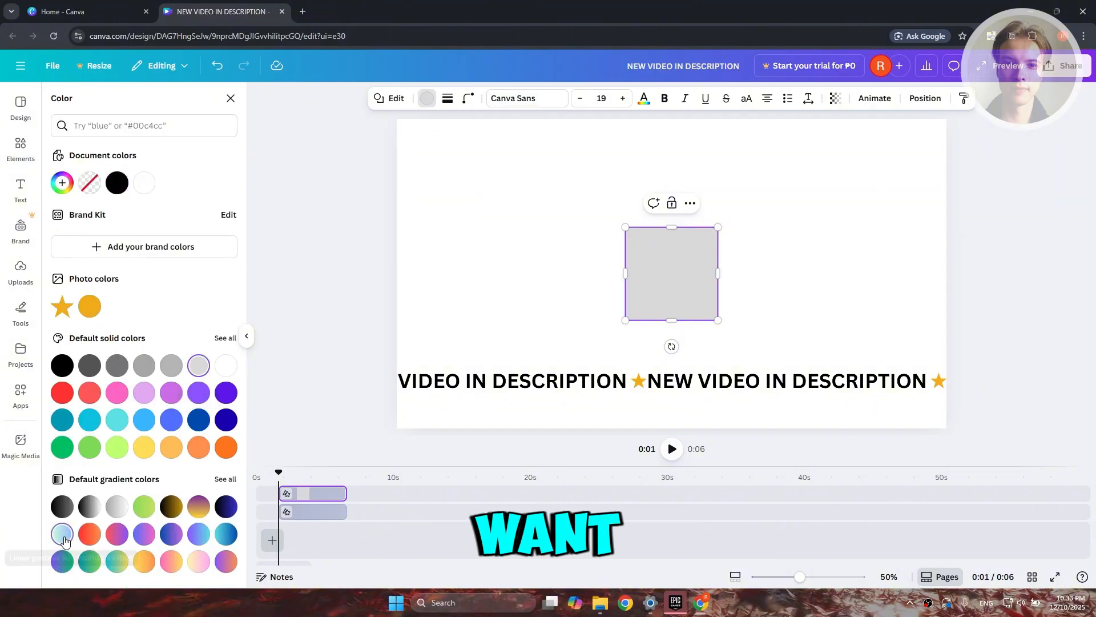
Move the gradient square to the page's left edge over the text line and send it to the back.
{"action": "left_click", "coordinate": [856, 350]}
{"action": "left_click_drag", "start_coordinate": [688, 297], "coordinate": [446, 350]}
{"action": "right_click", "coordinate": [446, 350]}
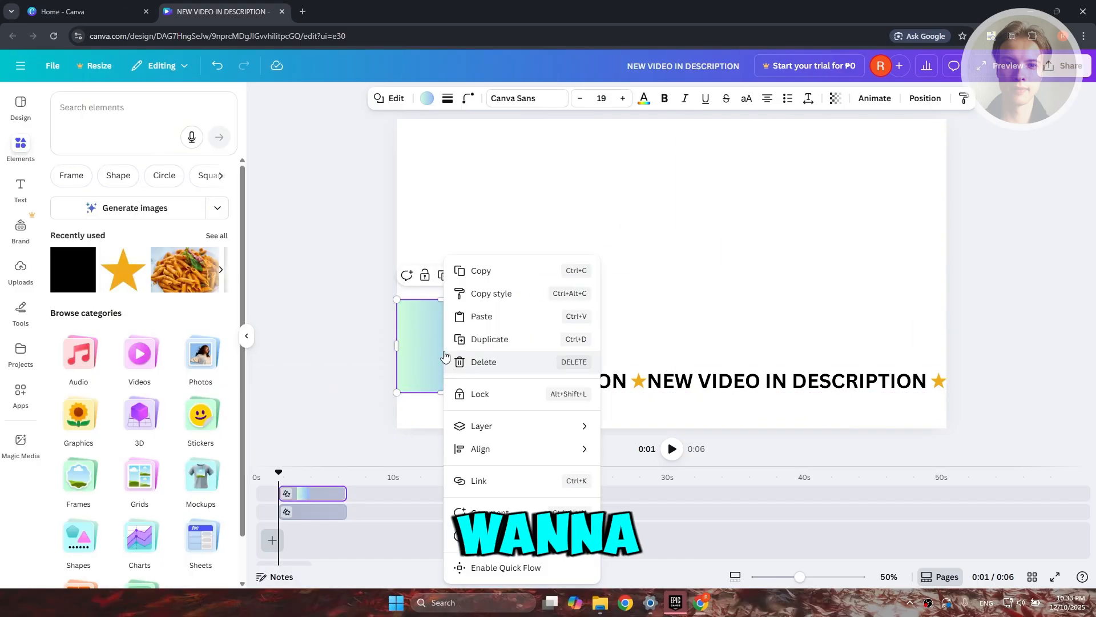
{"action": "mouse_move", "coordinate": [583, 435]}
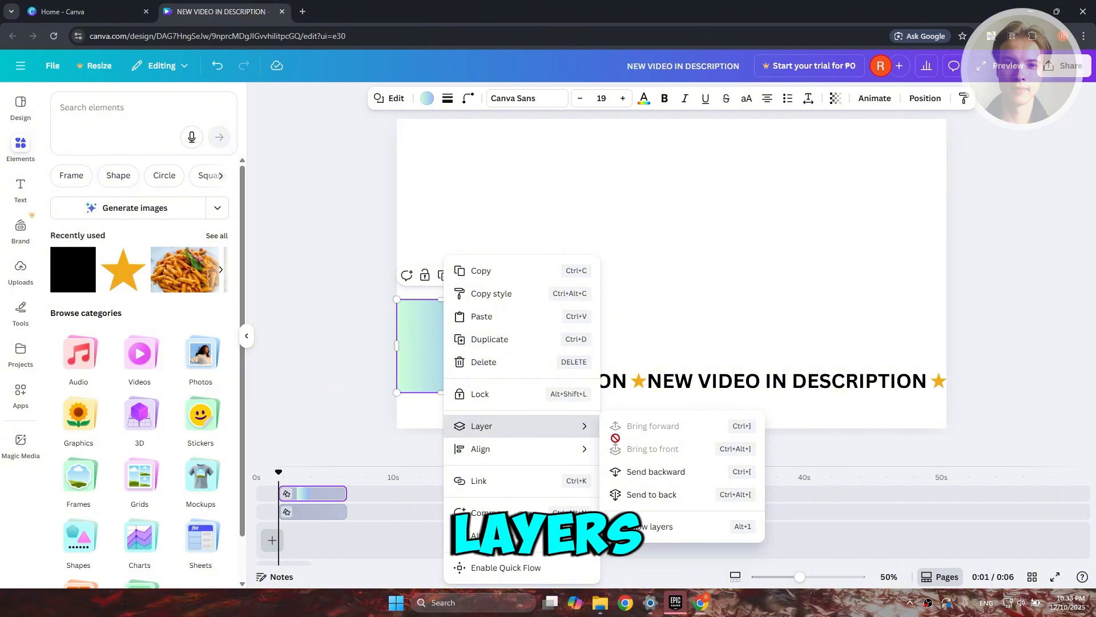
{"action": "left_click", "coordinate": [652, 494]}
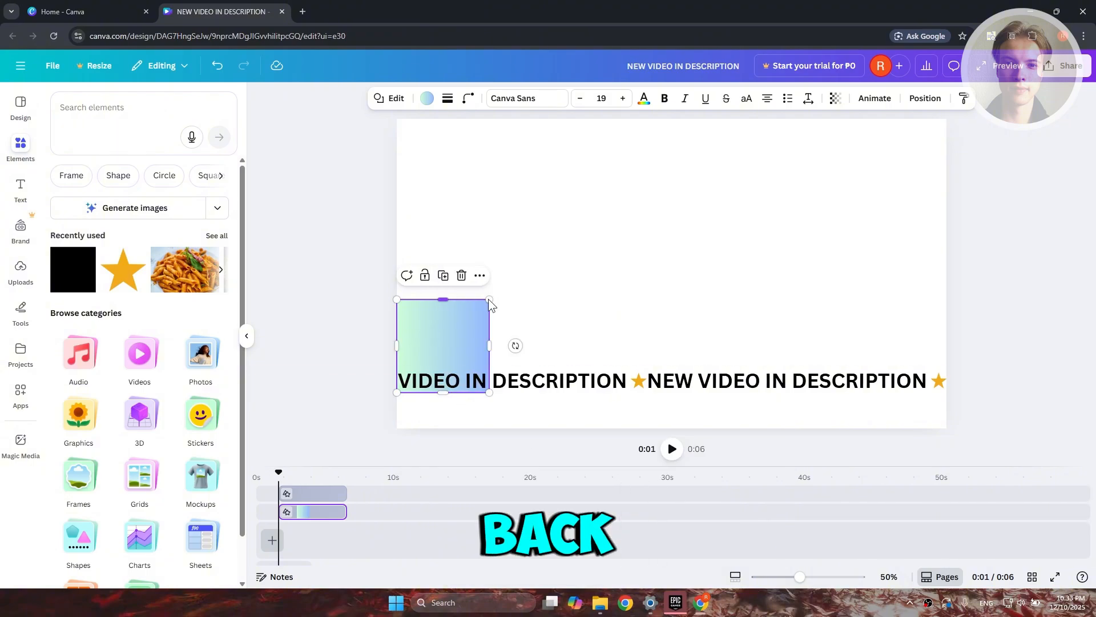
Resize the gradient square into a thin full-width strip that sits behind the text line.
{"action": "left_click_drag", "start_coordinate": [489, 299], "coordinate": [948, 363]}
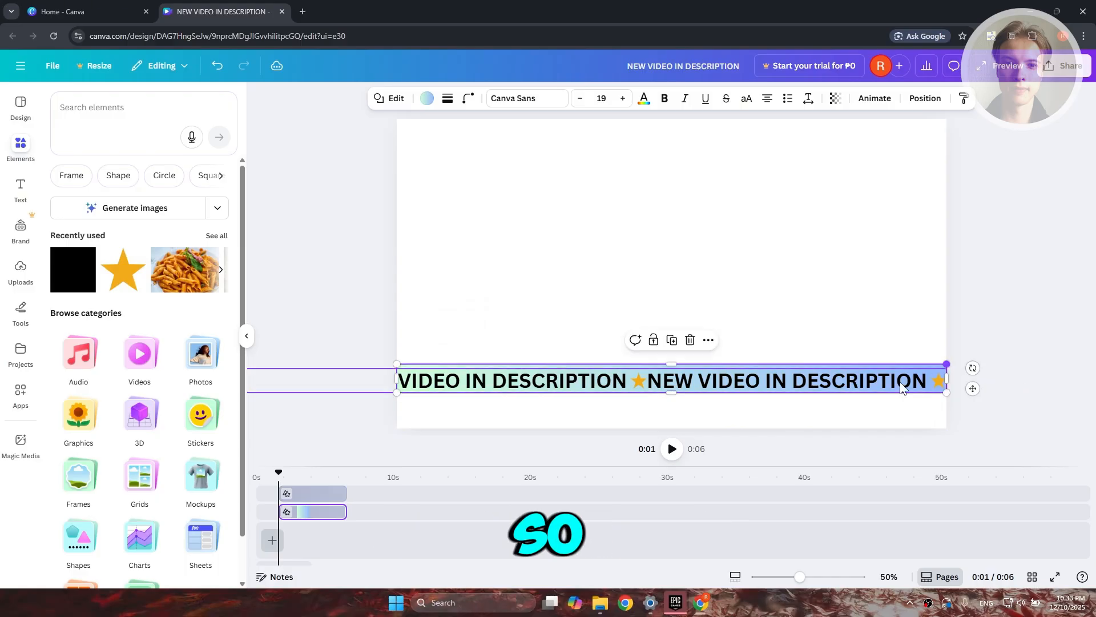
{"action": "left_click_drag", "start_coordinate": [670, 393], "coordinate": [670, 394]}
{"action": "left_click", "coordinate": [898, 333]}
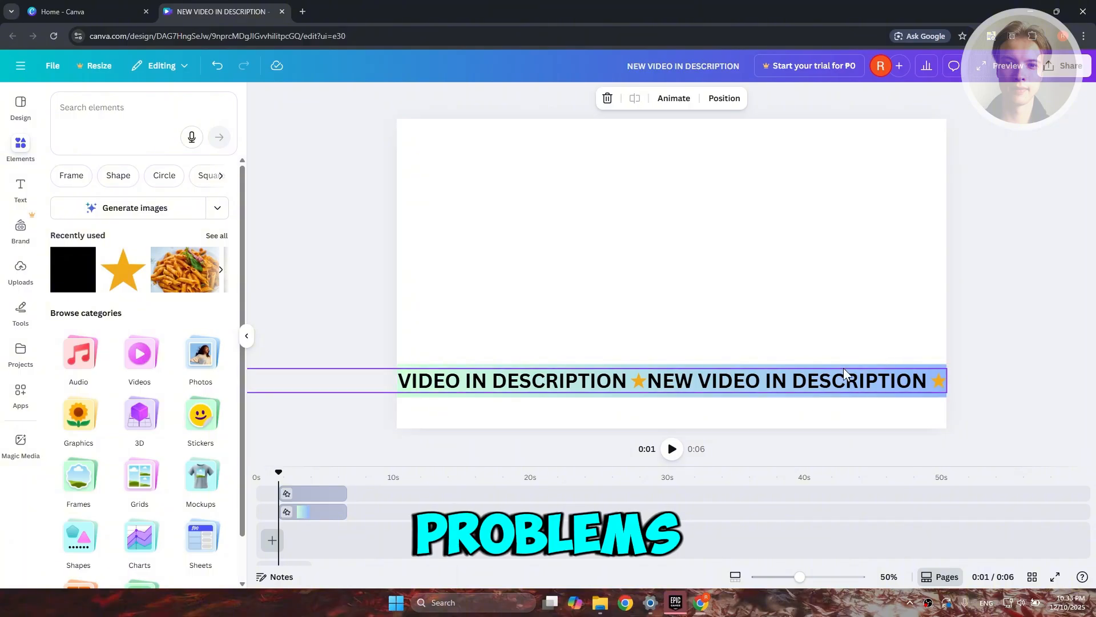
{"action": "left_click", "coordinate": [975, 370]}
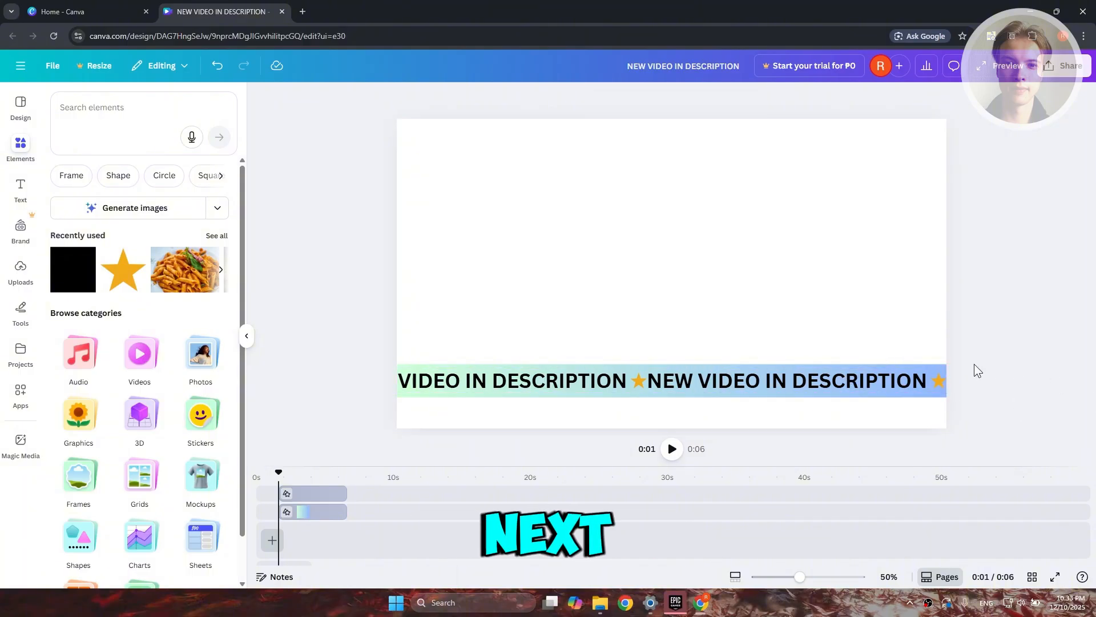
Create a custom animation for the text group that moves it straight to the right across the strip.
{"action": "left_click", "coordinate": [704, 378]}
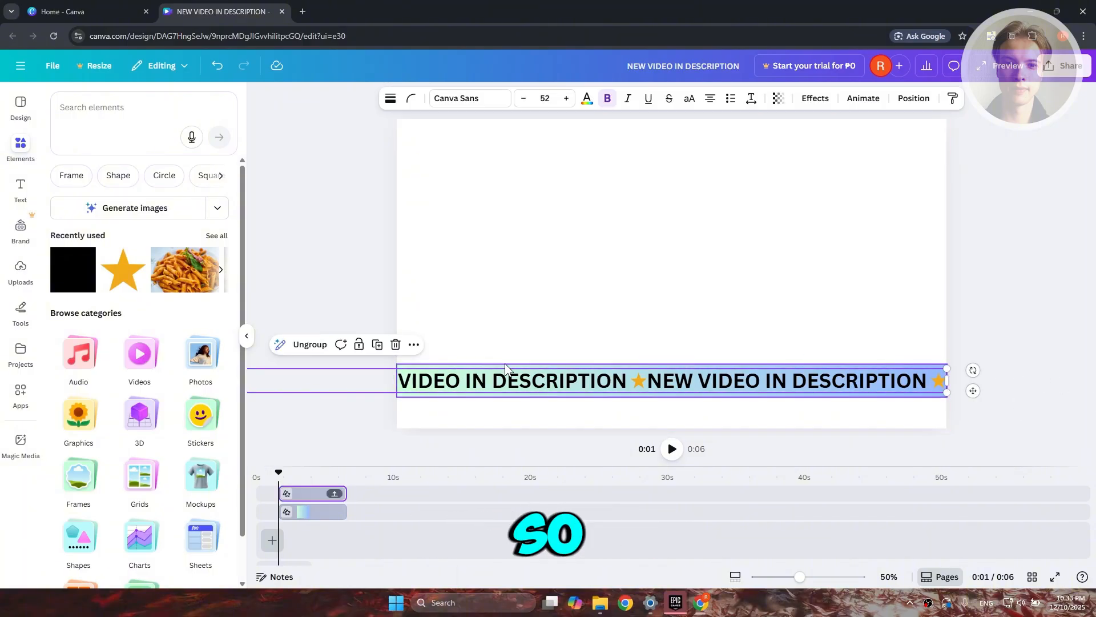
{"action": "left_click", "coordinate": [866, 99]}
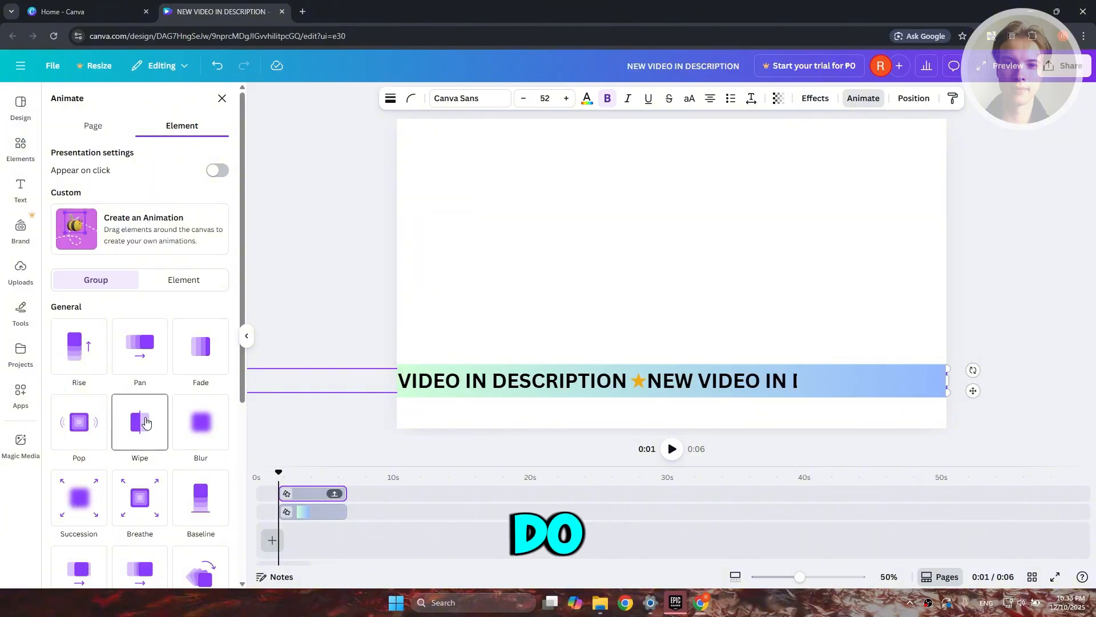
{"action": "left_click", "coordinate": [96, 242]}
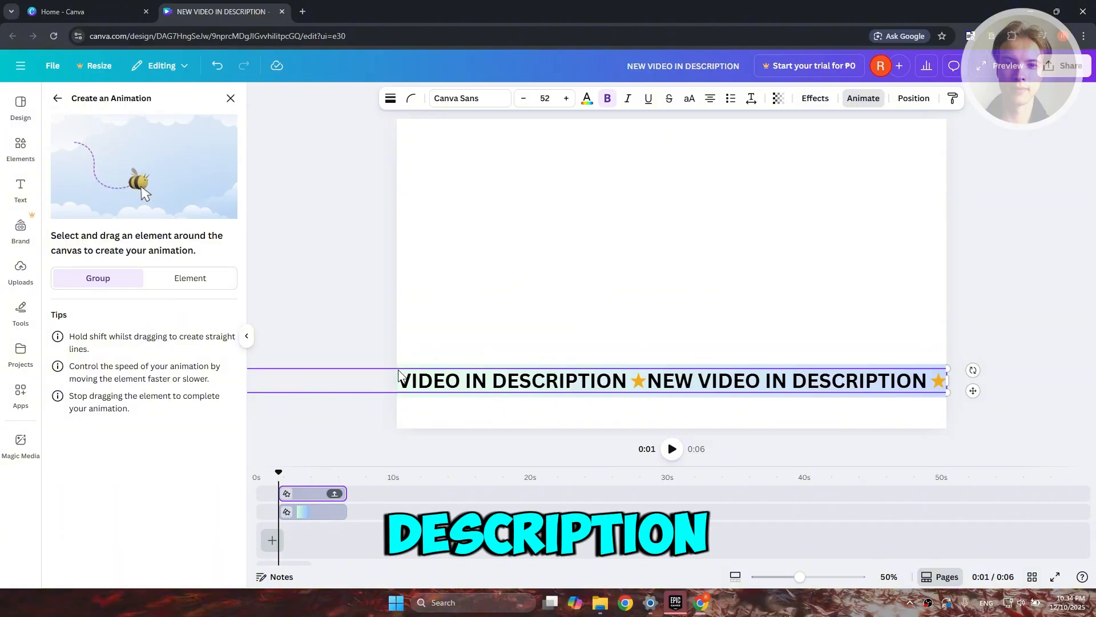
{"action": "mouse_move", "coordinate": [382, 380]}
{"action": "left_mouse_down"}
{"action": "mouse_move", "coordinate": [651, 368]}
{"action": "mouse_move", "coordinate": [914, 386]}
{"action": "mouse_move", "coordinate": [1037, 378]}
{"action": "left_mouse_up"}
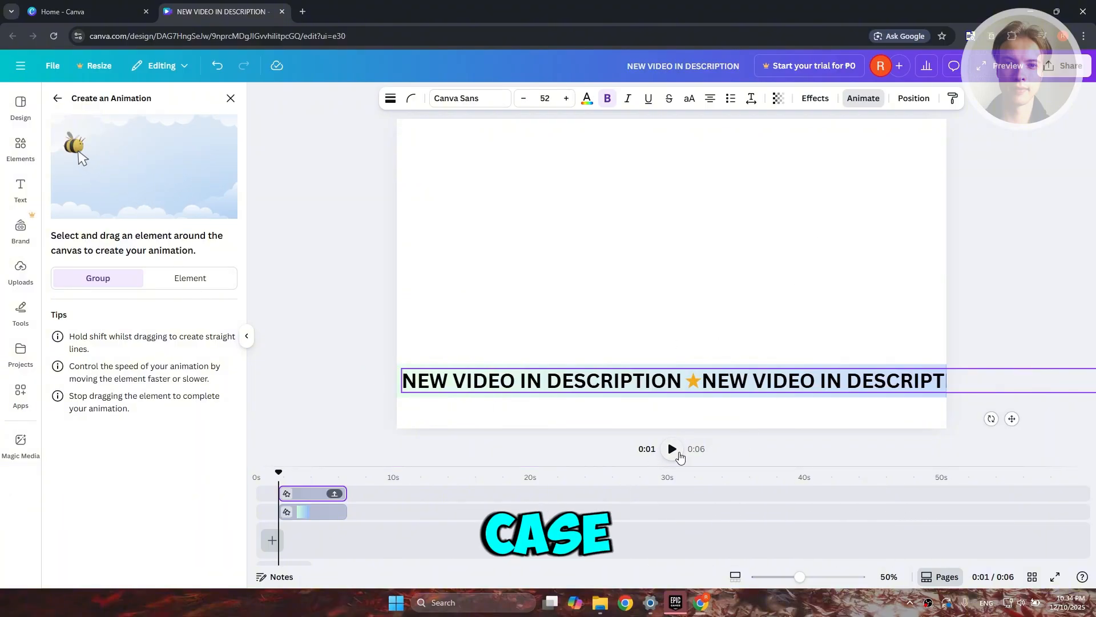
Play back the banner briefly and try to record a custom animation that moves the text group to the left.
{"action": "left_click", "coordinate": [679, 453]}
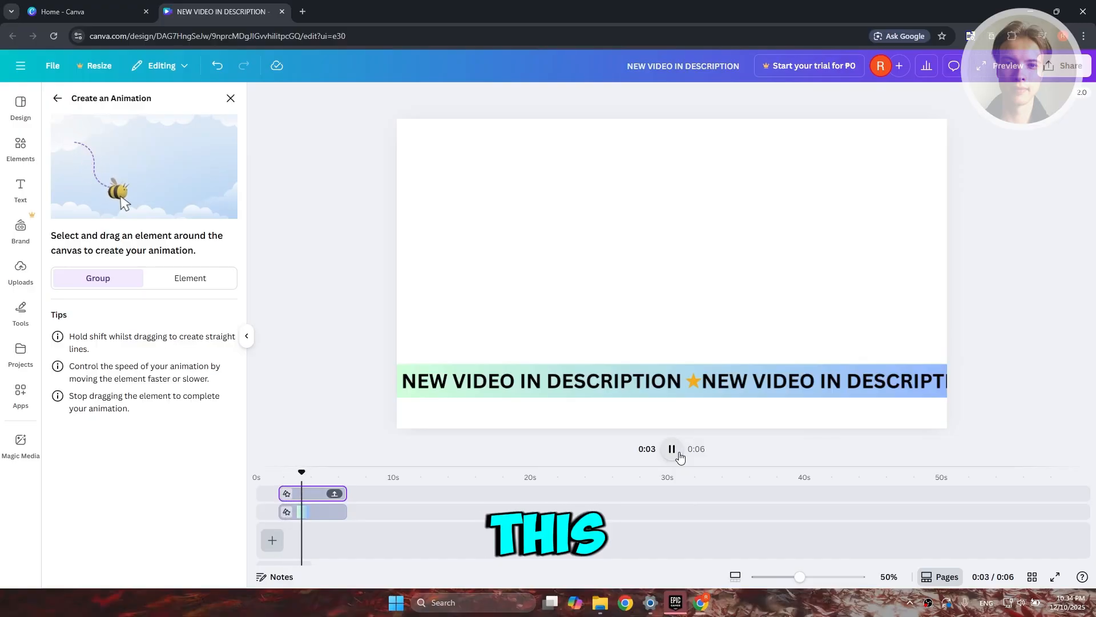
{"action": "left_click", "coordinate": [679, 456]}
{"action": "left_click", "coordinate": [115, 276]}
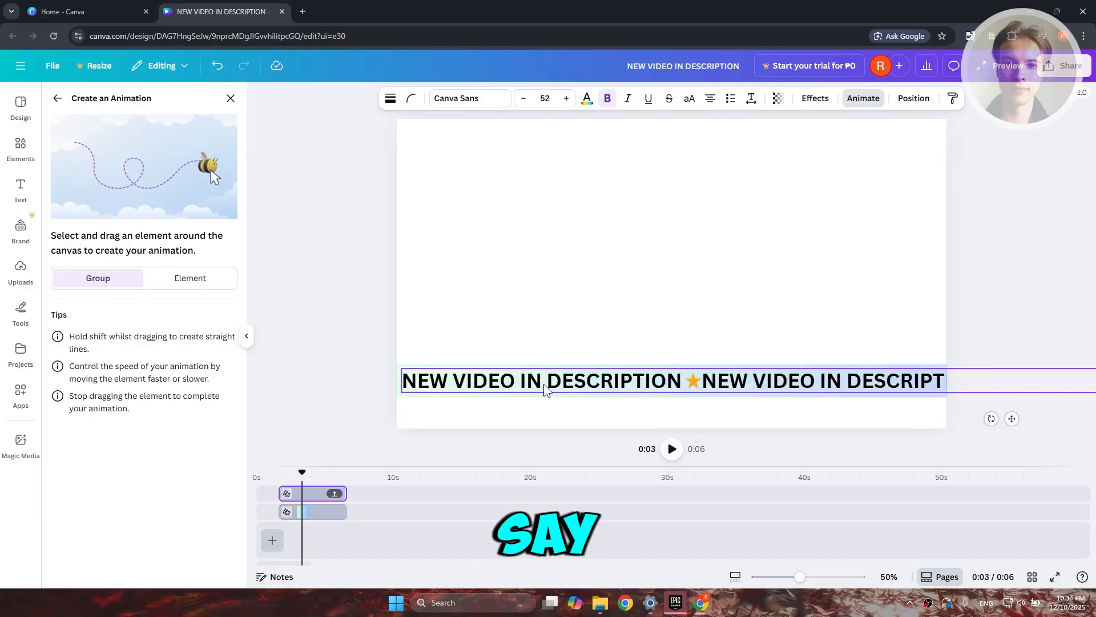
{"action": "left_click_drag", "start_coordinate": [543, 383], "coordinate": [514, 383]}
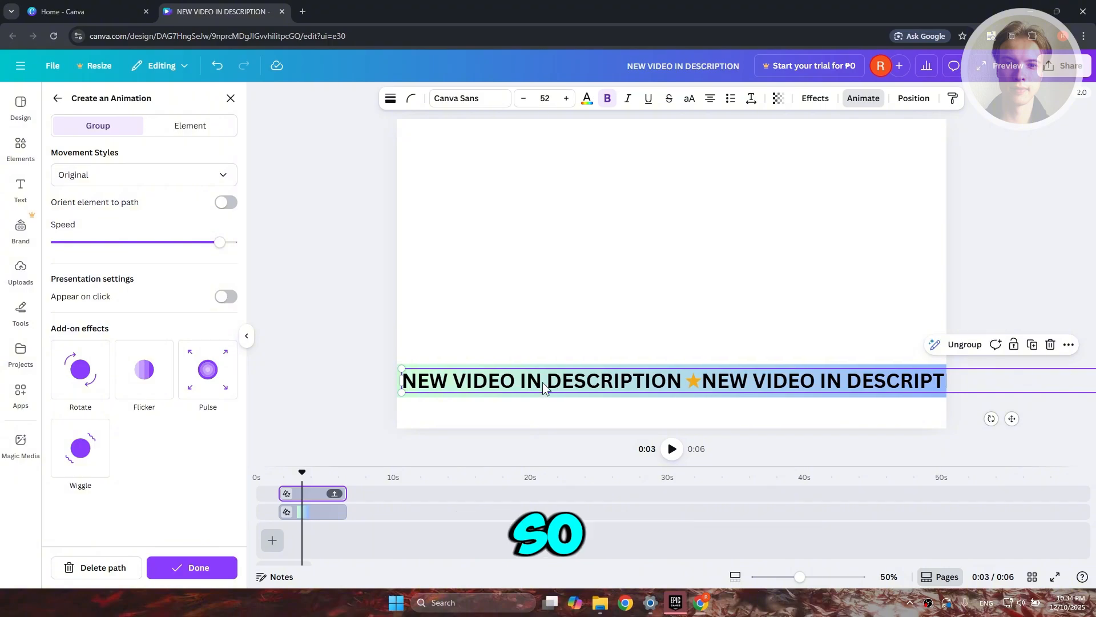
{"action": "key", "text": "ctrl+z"}
{"action": "left_click_drag", "start_coordinate": [525, 382], "coordinate": [464, 381]}
{"action": "key", "text": "ctrl+z"}
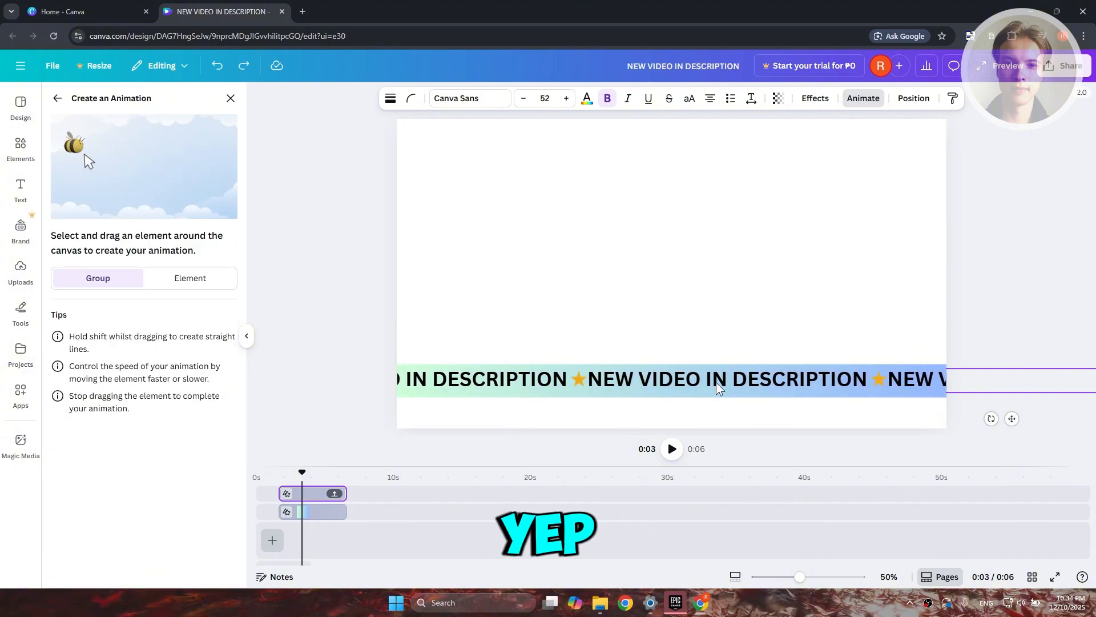
Move the text group left until its right end meets the page's right edge, and keep the whole group selected.
{"action": "key", "text": "ctrl+z"}
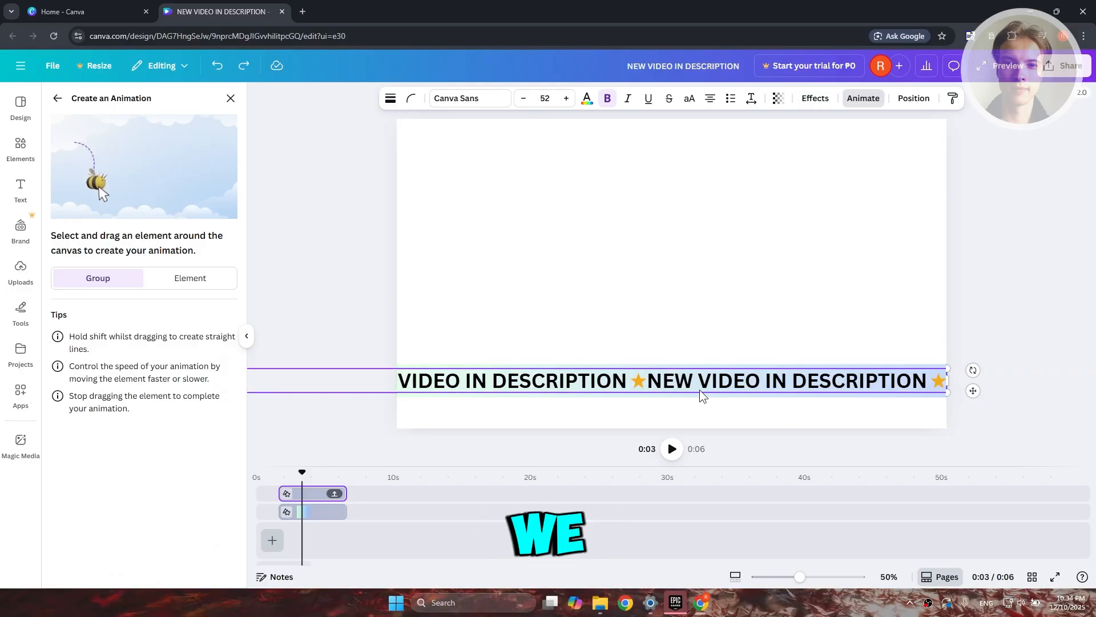
{"action": "left_click", "coordinate": [525, 382]}
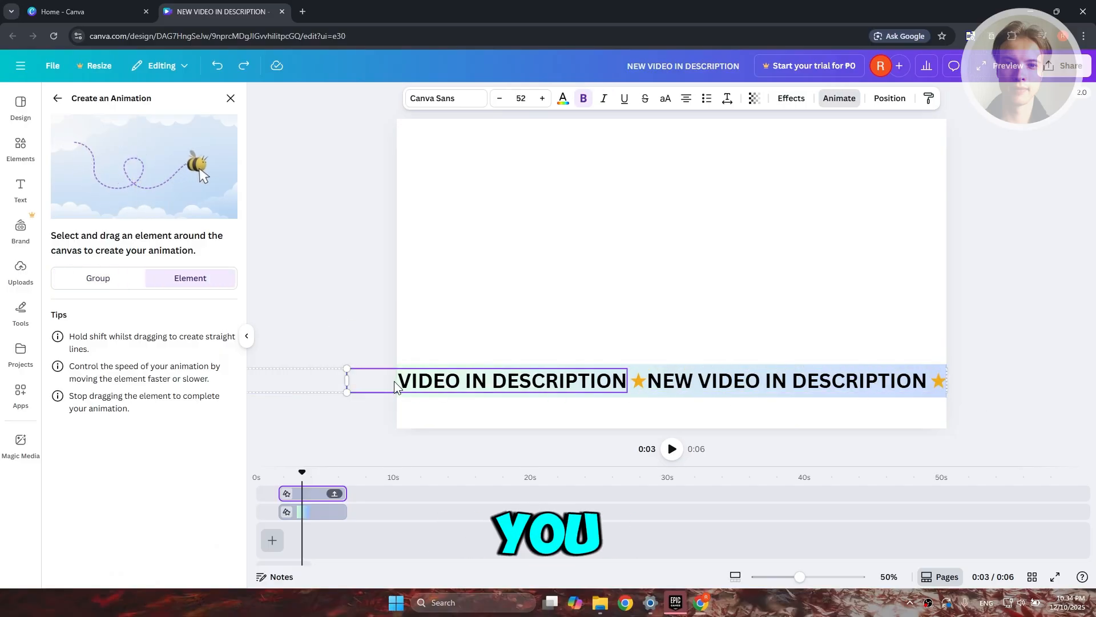
{"action": "left_click", "coordinate": [369, 421]}
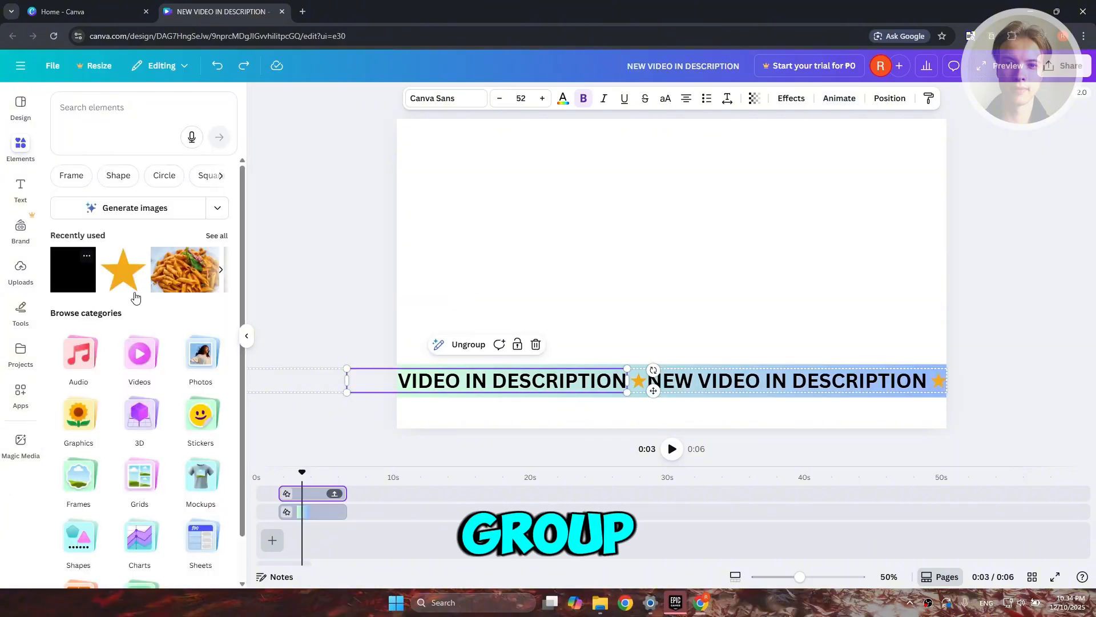
{"action": "left_click", "coordinate": [440, 396]}
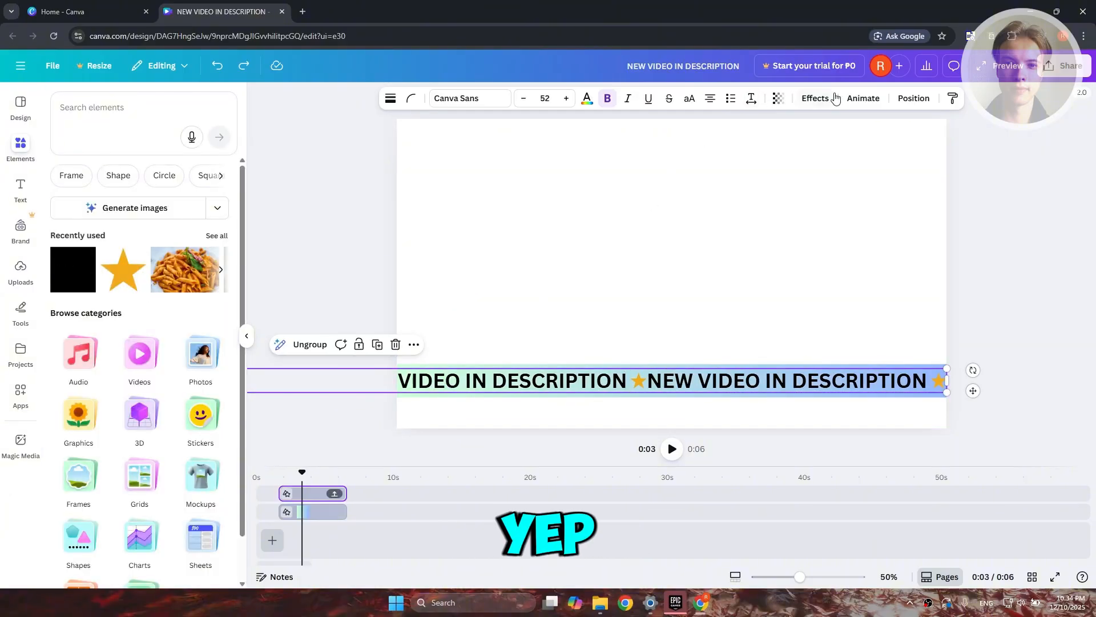
Create a custom animation that moves the text group straight to the right, using the Smooth movement style.
{"action": "left_click", "coordinate": [863, 98]}
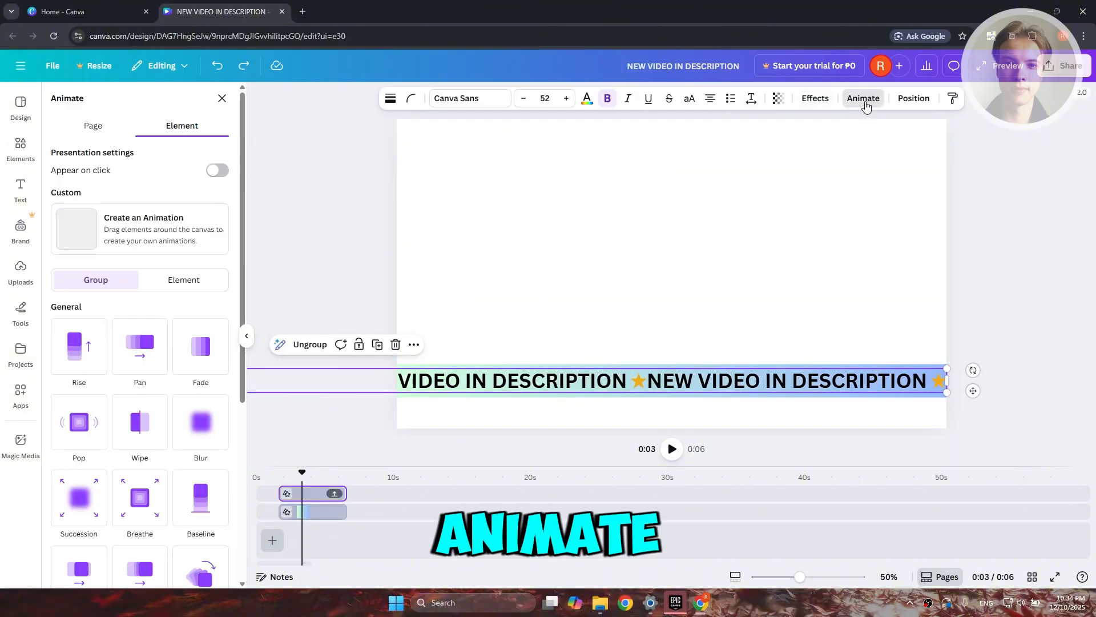
{"action": "left_click", "coordinate": [152, 226]}
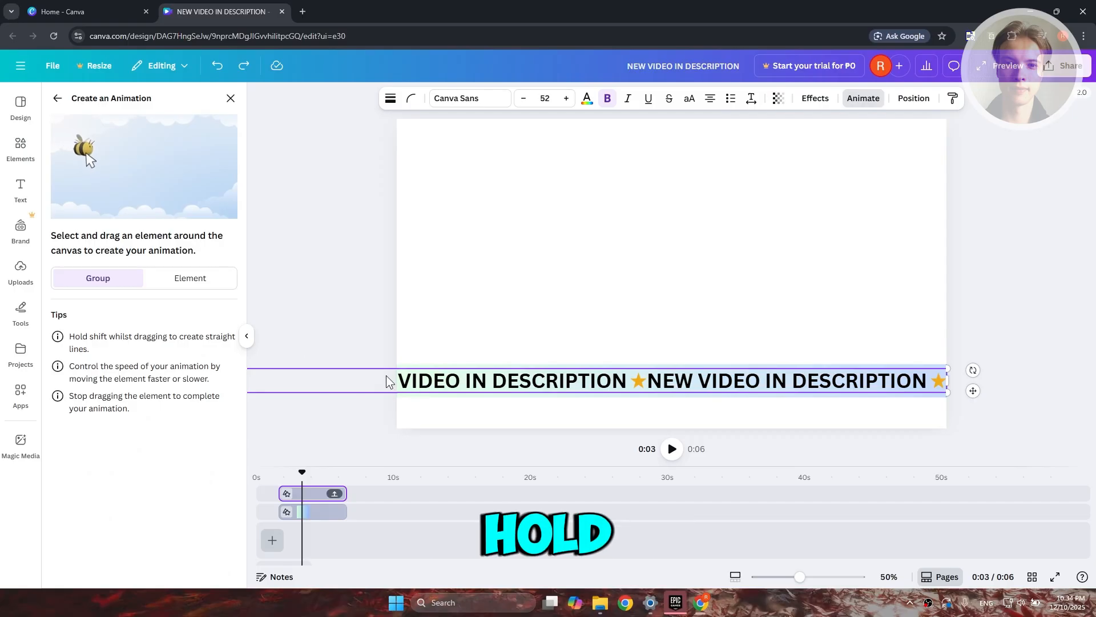
{"action": "mouse_move", "coordinate": [386, 381]}
{"action": "left_mouse_down"}
{"action": "mouse_move", "coordinate": [814, 398]}
{"action": "mouse_move", "coordinate": [1043, 385]}
{"action": "left_mouse_up"}
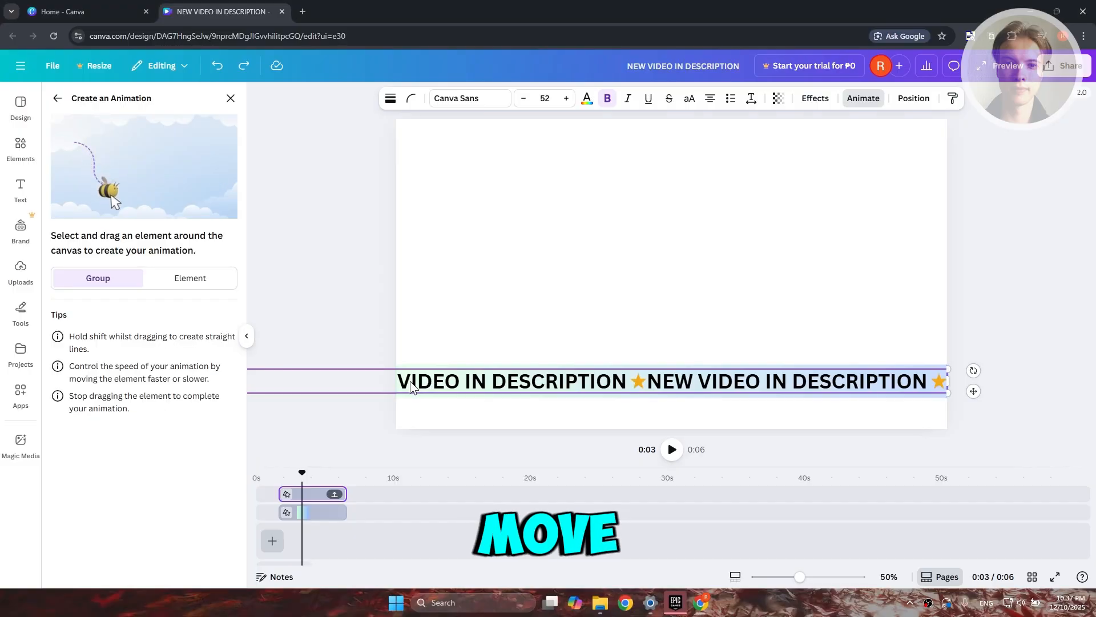
{"action": "mouse_move", "coordinate": [455, 390]}
{"action": "left_mouse_down"}
{"action": "mouse_move", "coordinate": [660, 371]}
{"action": "mouse_move", "coordinate": [1023, 369]}
{"action": "left_mouse_up"}
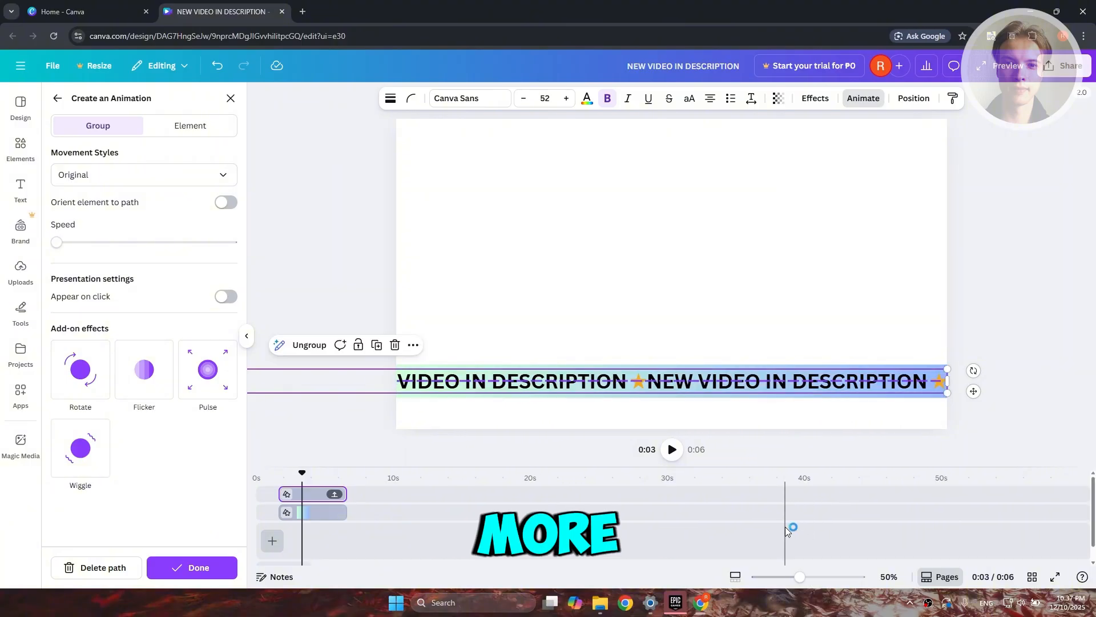
{"action": "left_click", "coordinate": [116, 177]}
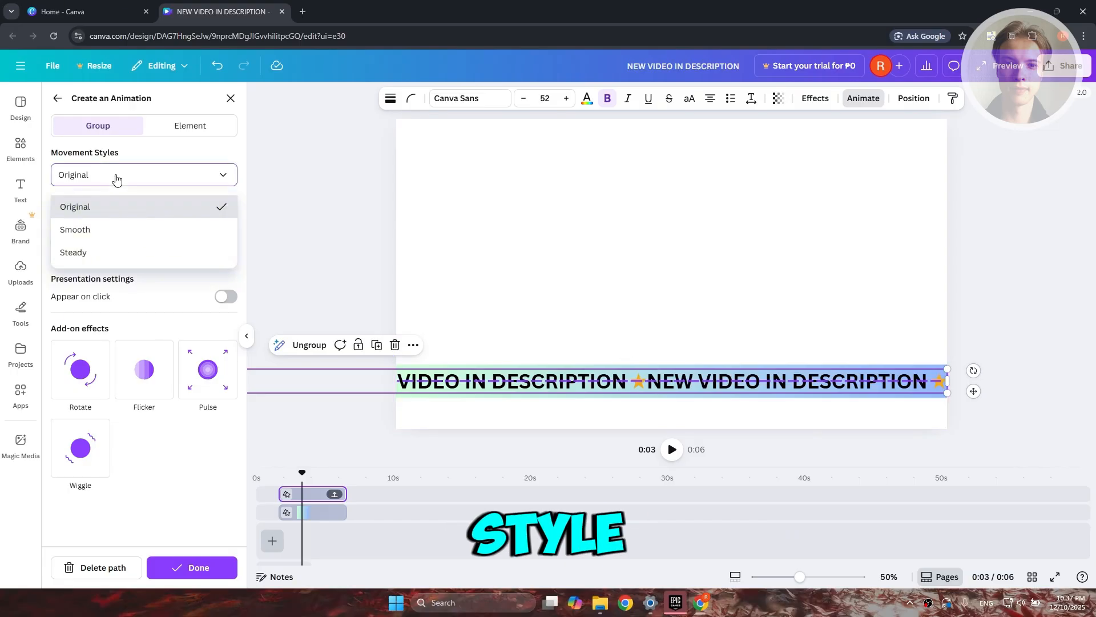
{"action": "left_click", "coordinate": [117, 230]}
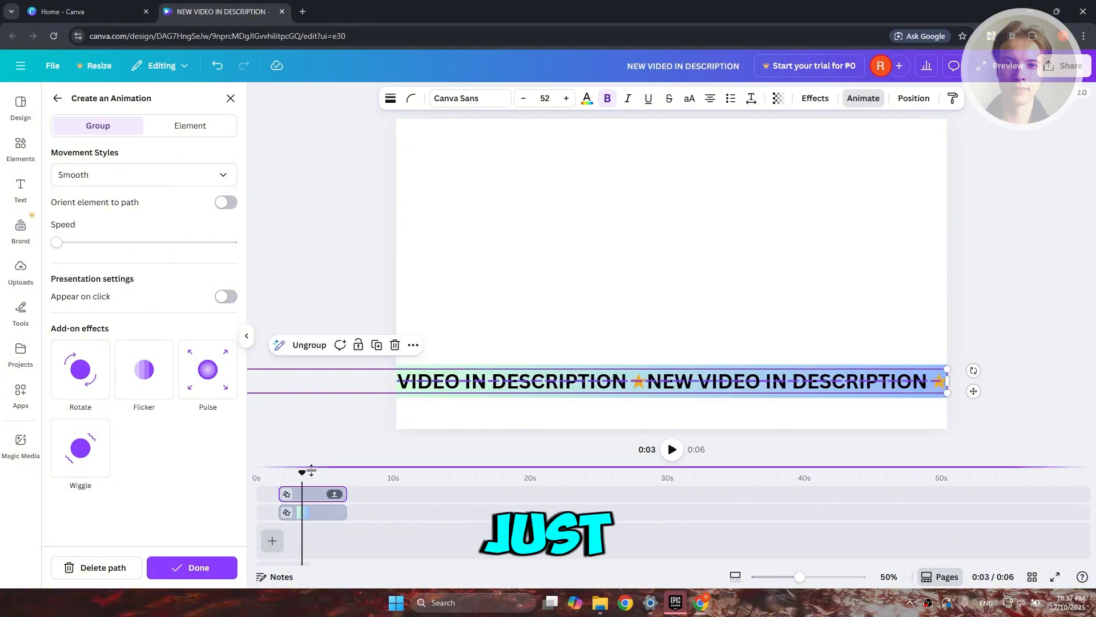
Scrub the timeline to the 0:06 end to check the text animation and deselect the group.
{"action": "left_click_drag", "start_coordinate": [309, 476], "coordinate": [352, 486]}
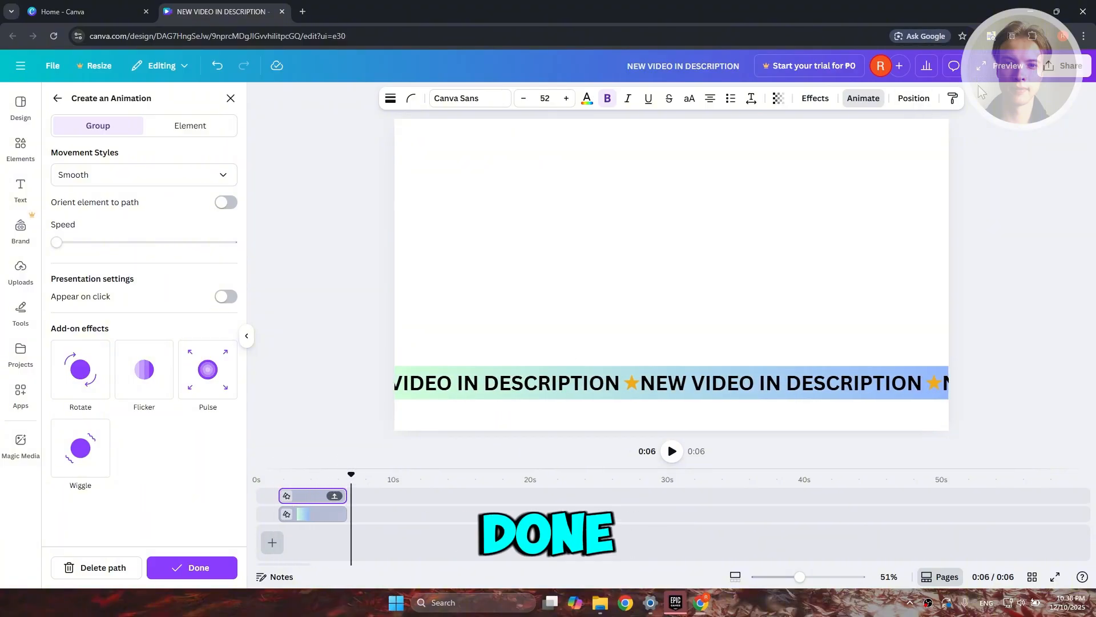
{"action": "left_click", "coordinate": [724, 195]}
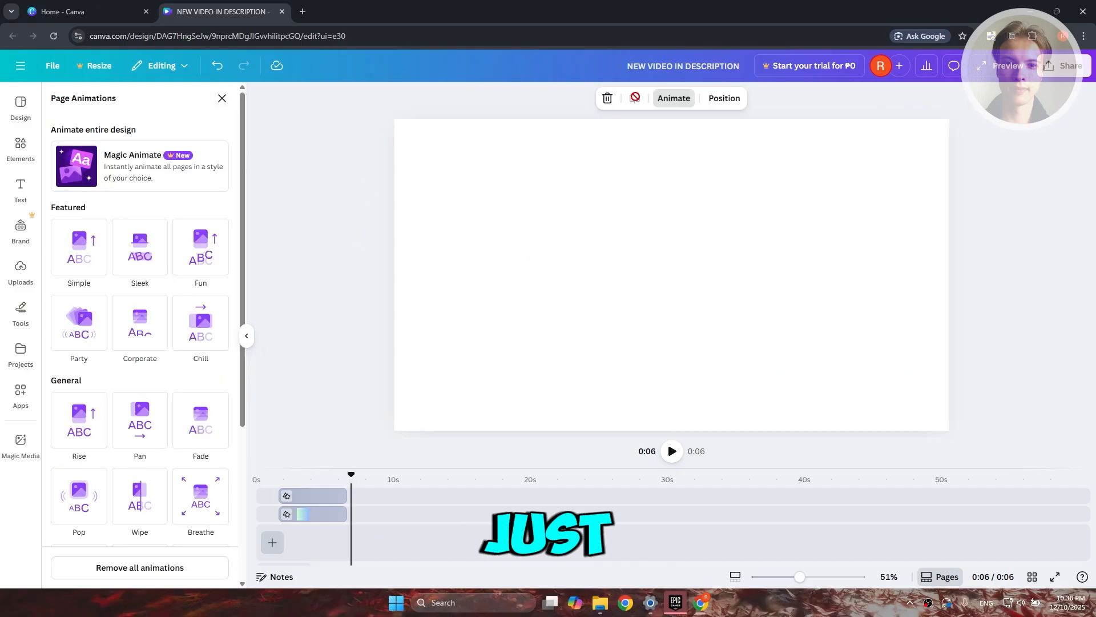
{"action": "left_click", "coordinate": [354, 377]}
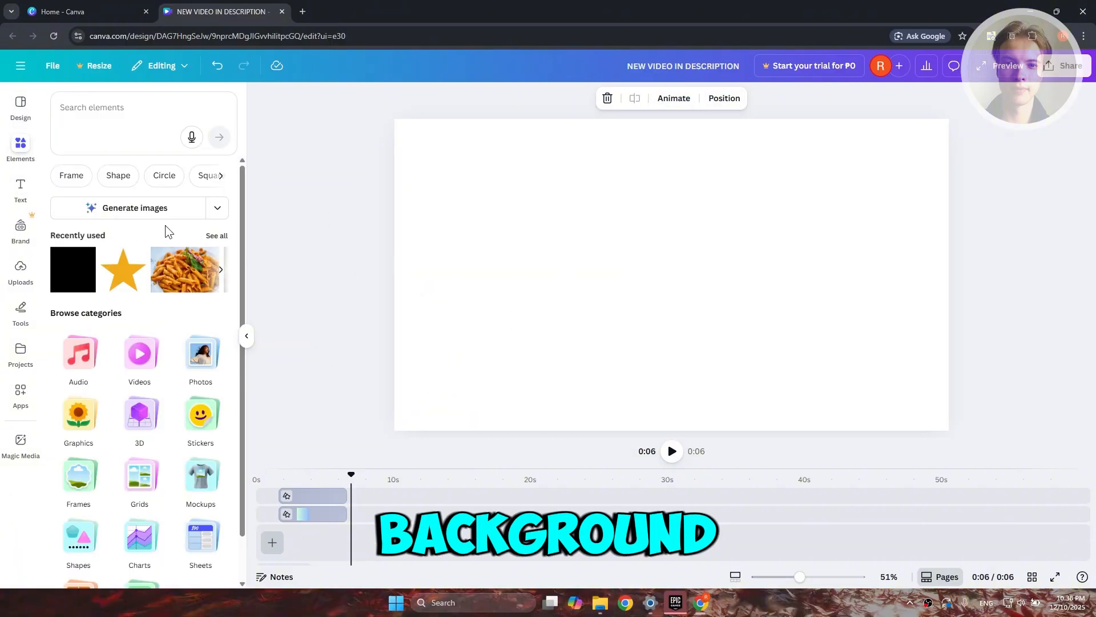
Add a square shape at the 0:05 mark and move it to the page's top-left corner.
{"action": "left_click_drag", "start_coordinate": [336, 475], "coordinate": [313, 475]}
{"action": "left_click", "coordinate": [69, 281]}
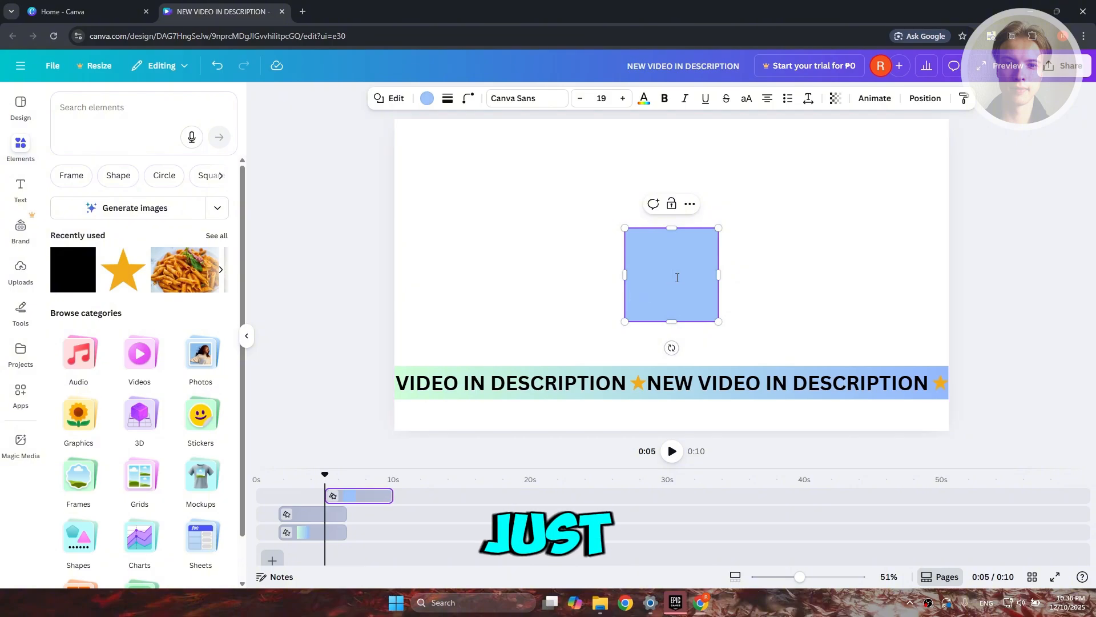
{"action": "left_click", "coordinate": [693, 286]}
{"action": "right_click", "coordinate": [692, 286]}
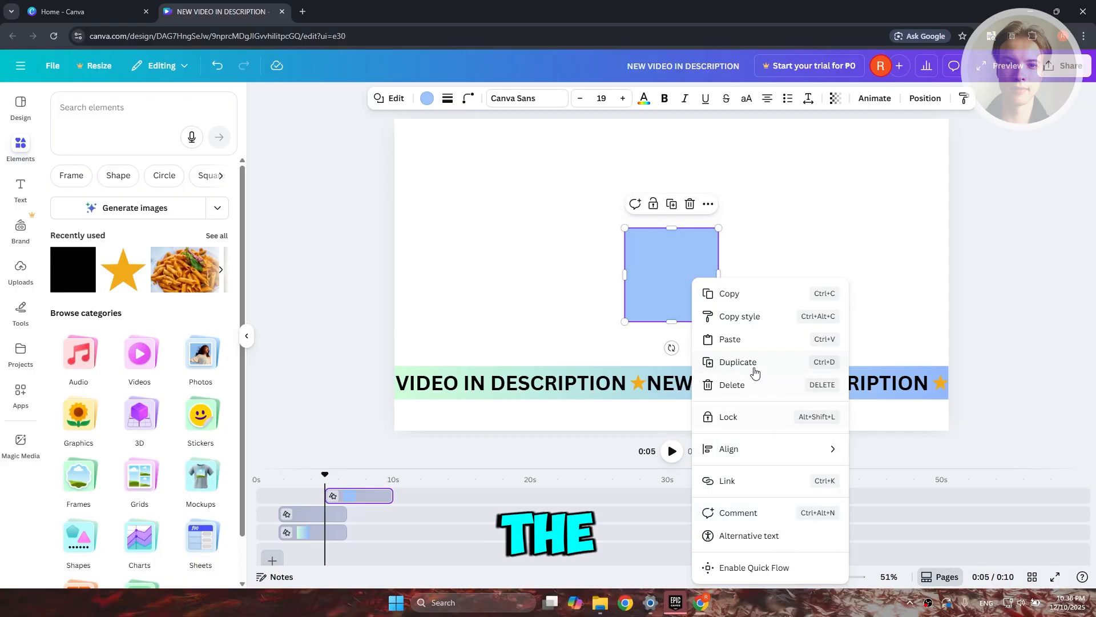
{"action": "mouse_move", "coordinate": [745, 453]}
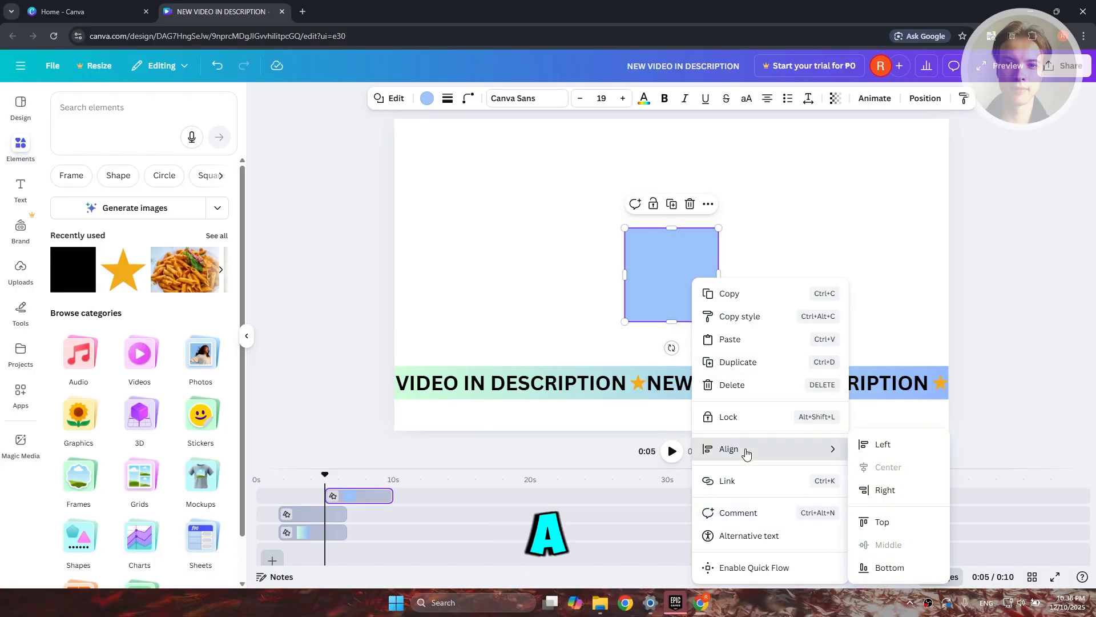
{"action": "left_click", "coordinate": [690, 285]}
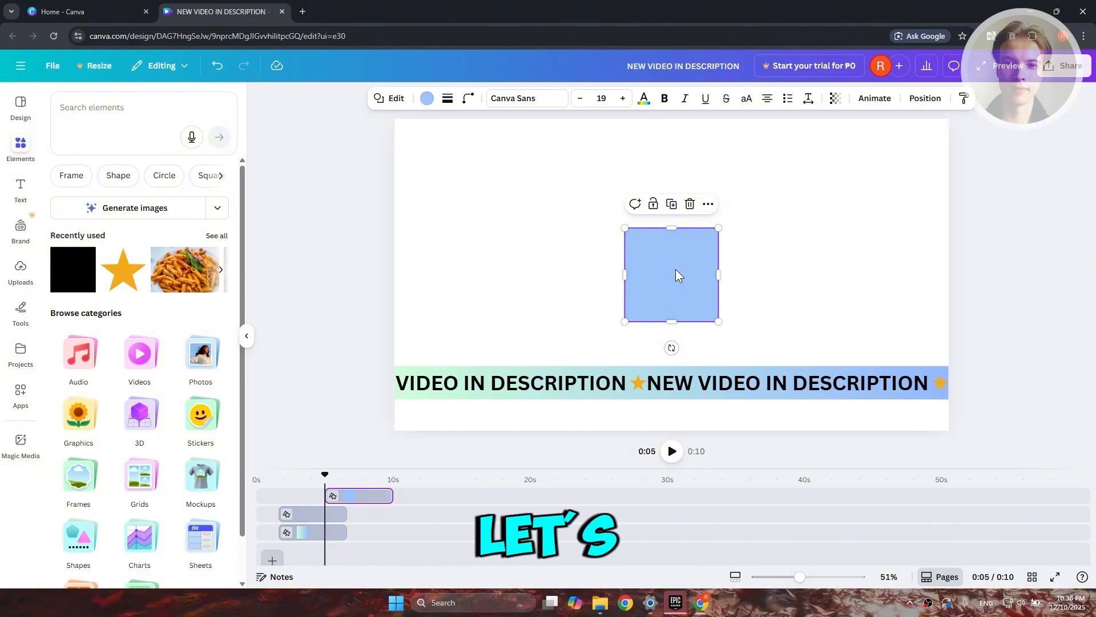
{"action": "left_click_drag", "start_coordinate": [677, 276], "coordinate": [558, 215]}
{"action": "right_click", "coordinate": [558, 219]}
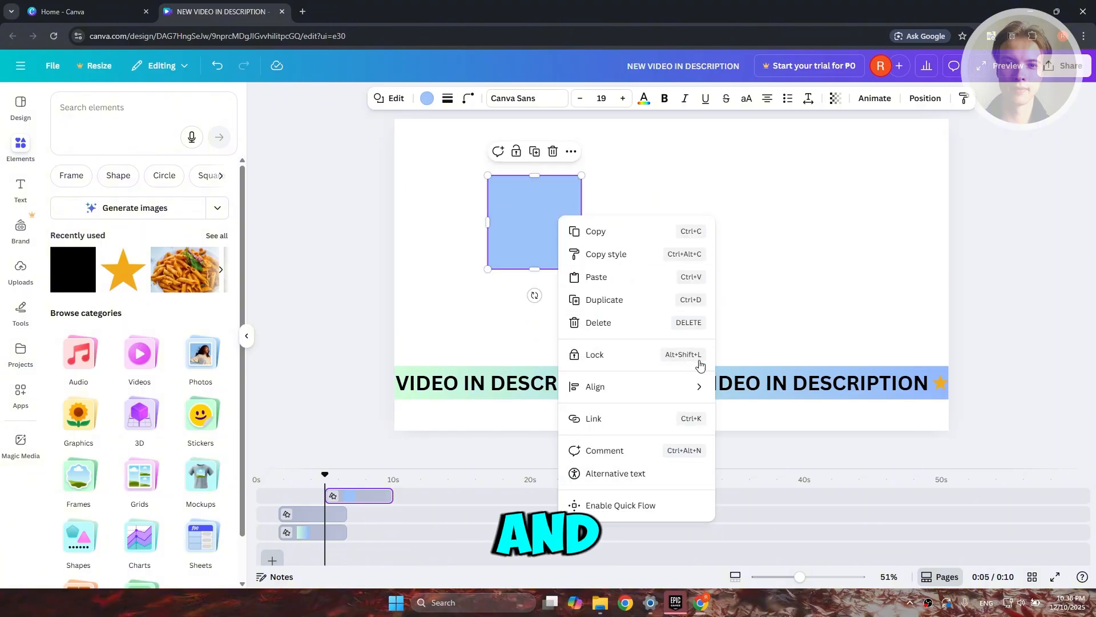
{"action": "left_click", "coordinate": [516, 244]}
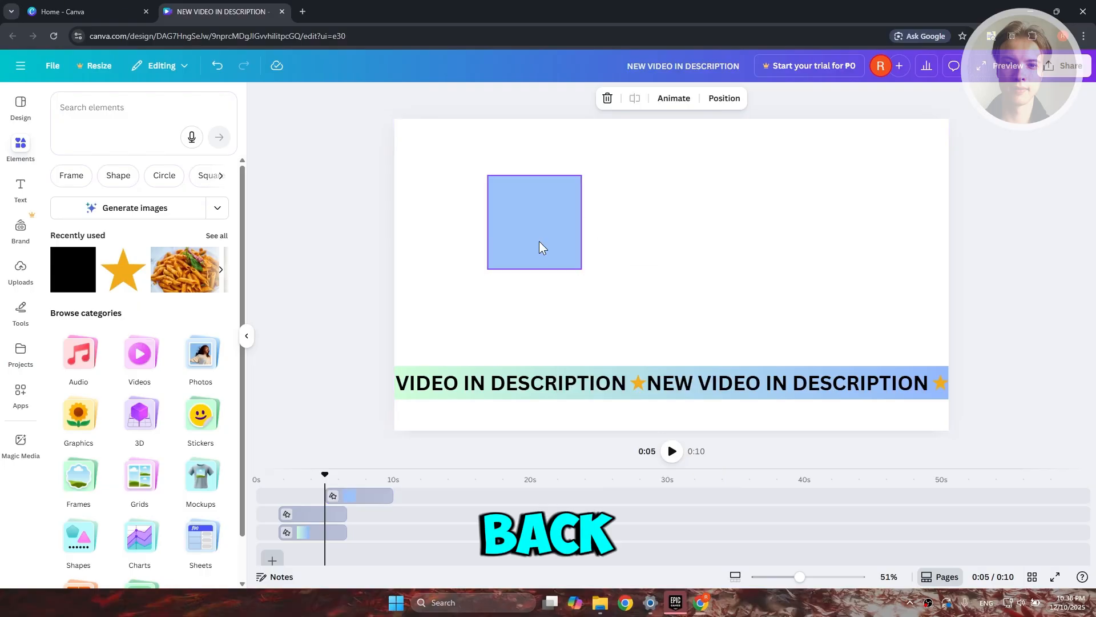
{"action": "left_click_drag", "start_coordinate": [533, 244], "coordinate": [448, 186]}
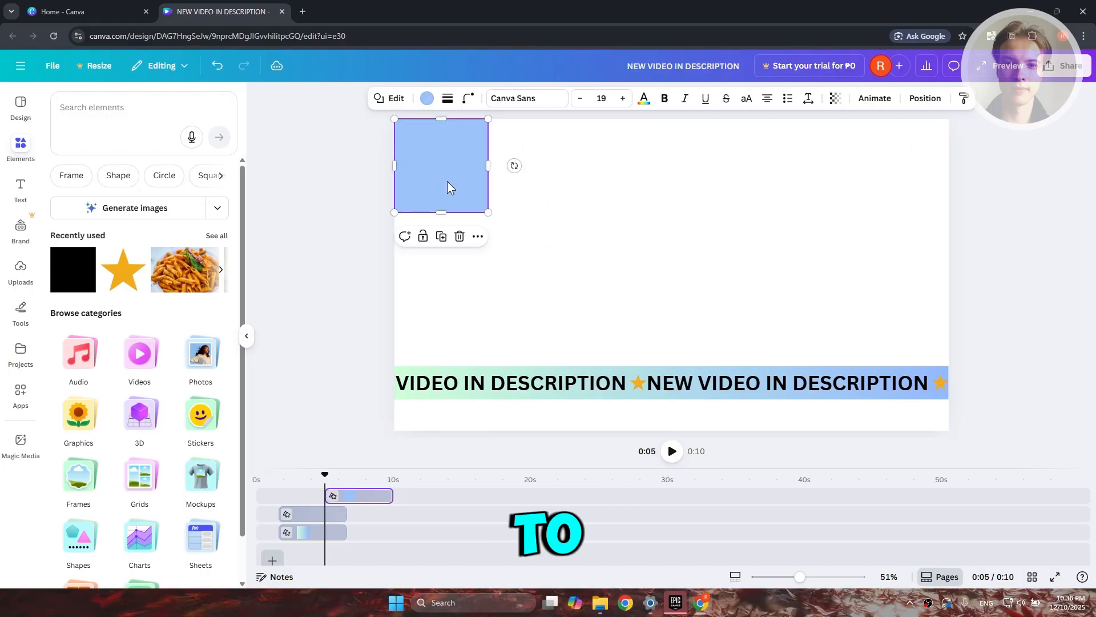
Fill the square with the default solid green and enlarge it until it overlaps the ticker strip.
{"action": "left_click", "coordinate": [427, 99]}
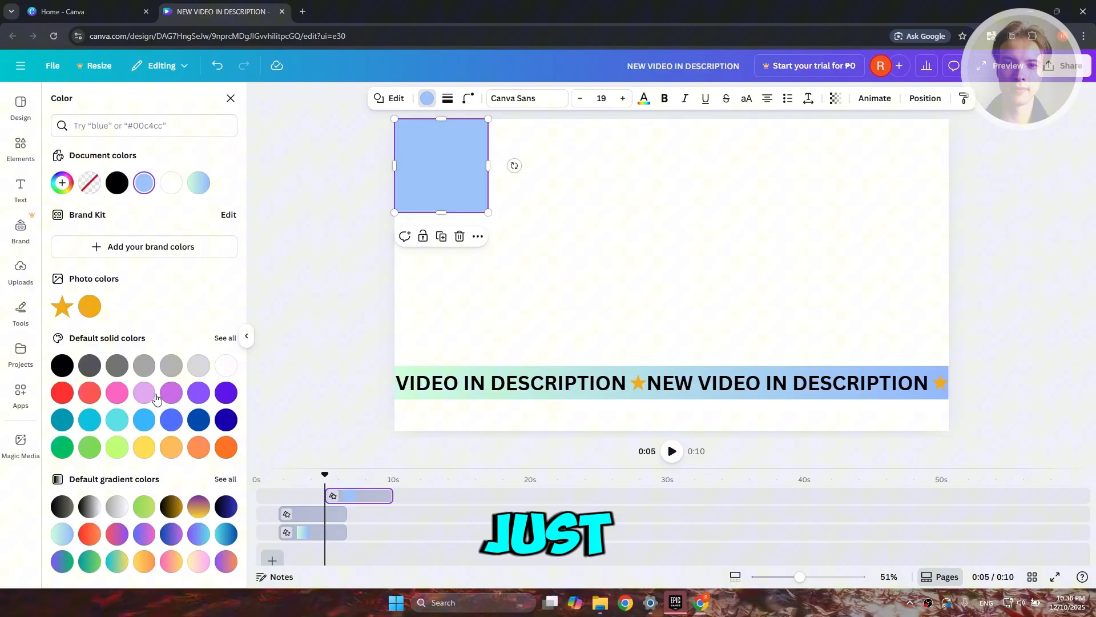
{"action": "left_click", "coordinate": [60, 449]}
{"action": "left_click_drag", "start_coordinate": [489, 212], "coordinate": [586, 404]}
Send the green shape to the back and stretch it to cover the whole page.
{"action": "right_click", "coordinate": [521, 393]}
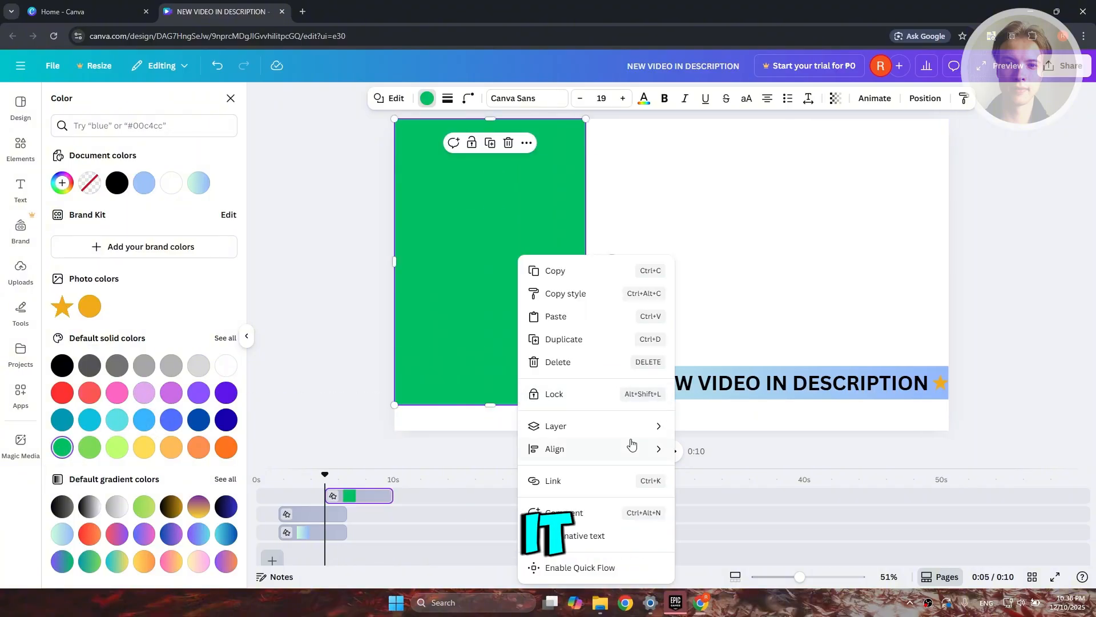
{"action": "mouse_move", "coordinate": [648, 429]}
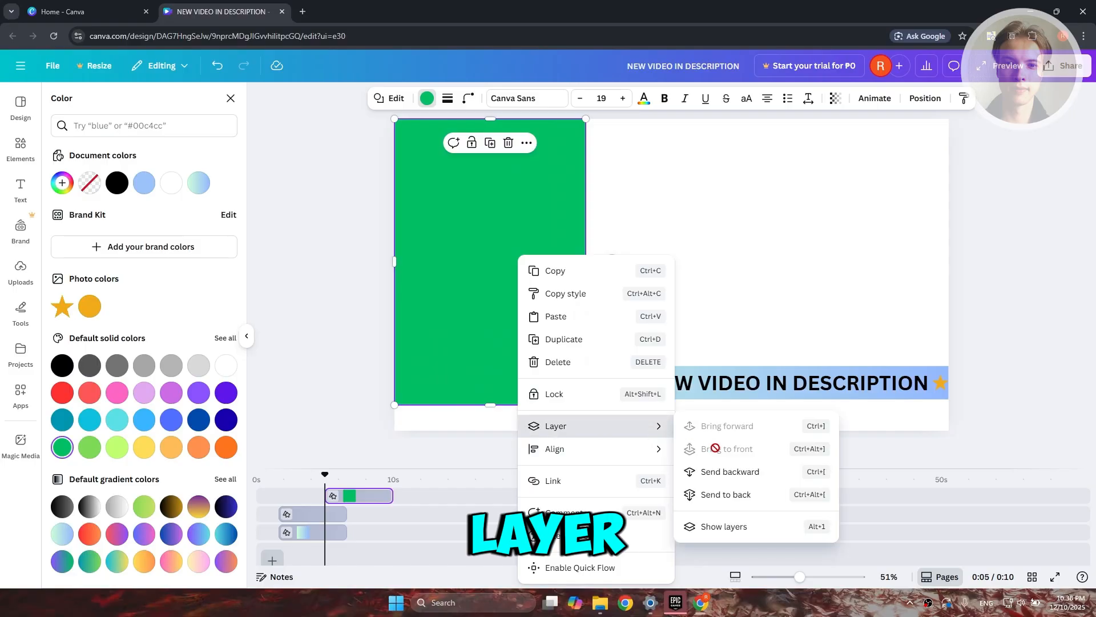
{"action": "left_click", "coordinate": [759, 498]}
{"action": "left_click_drag", "start_coordinate": [587, 404], "coordinate": [955, 438]}
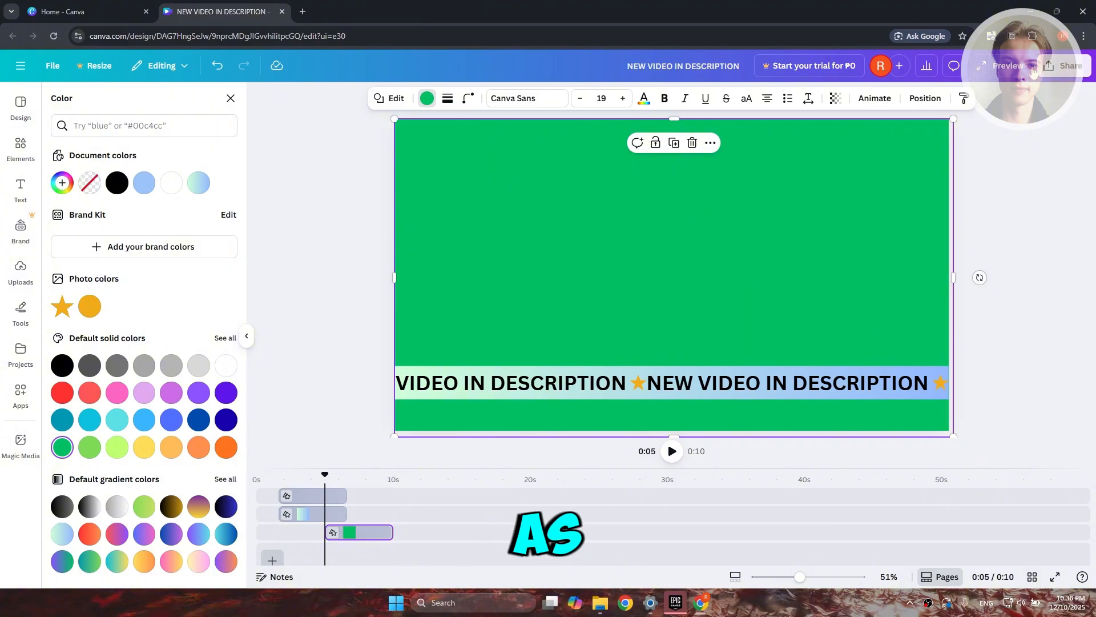
Download the design as an MP4 Video in 1080p (HD) quality.
{"action": "left_click", "coordinate": [1062, 65]}
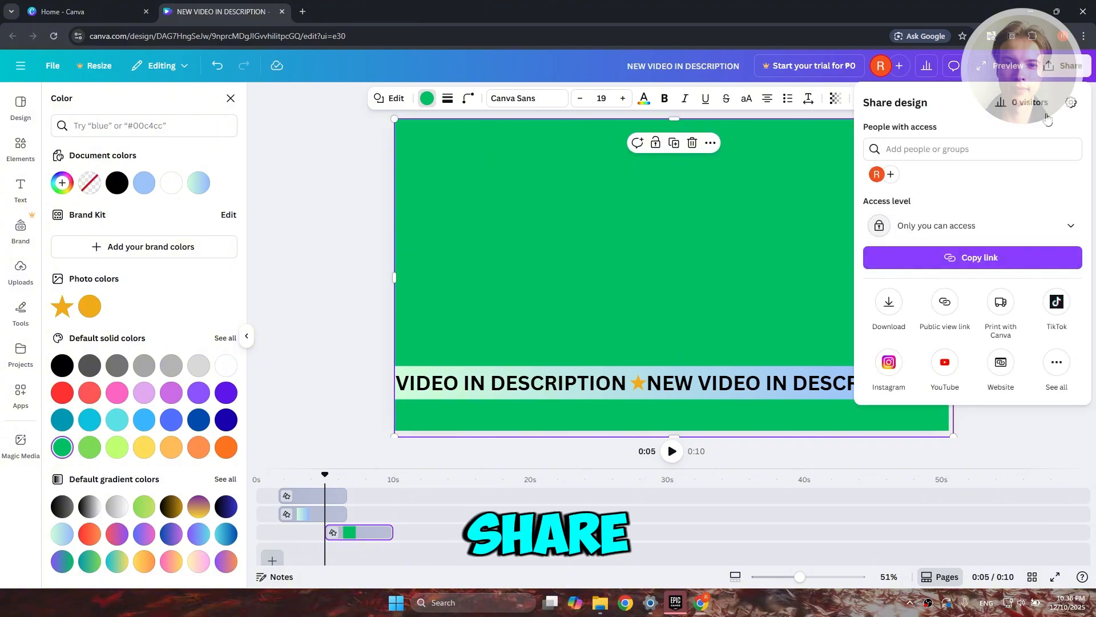
{"action": "left_click", "coordinate": [894, 303]}
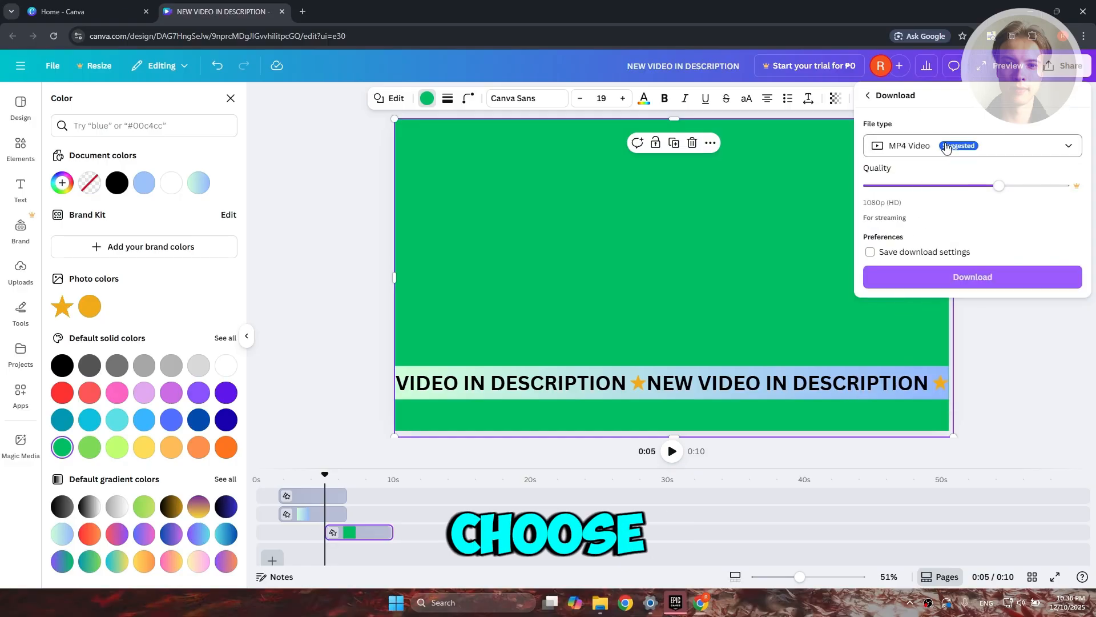
{"action": "left_click", "coordinate": [967, 277]}
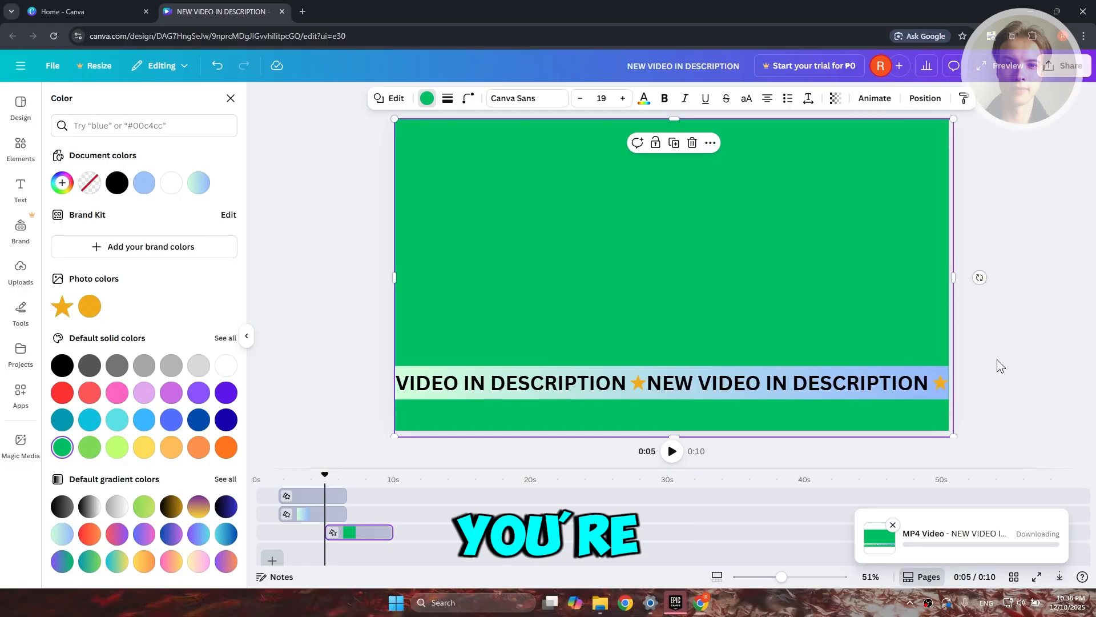